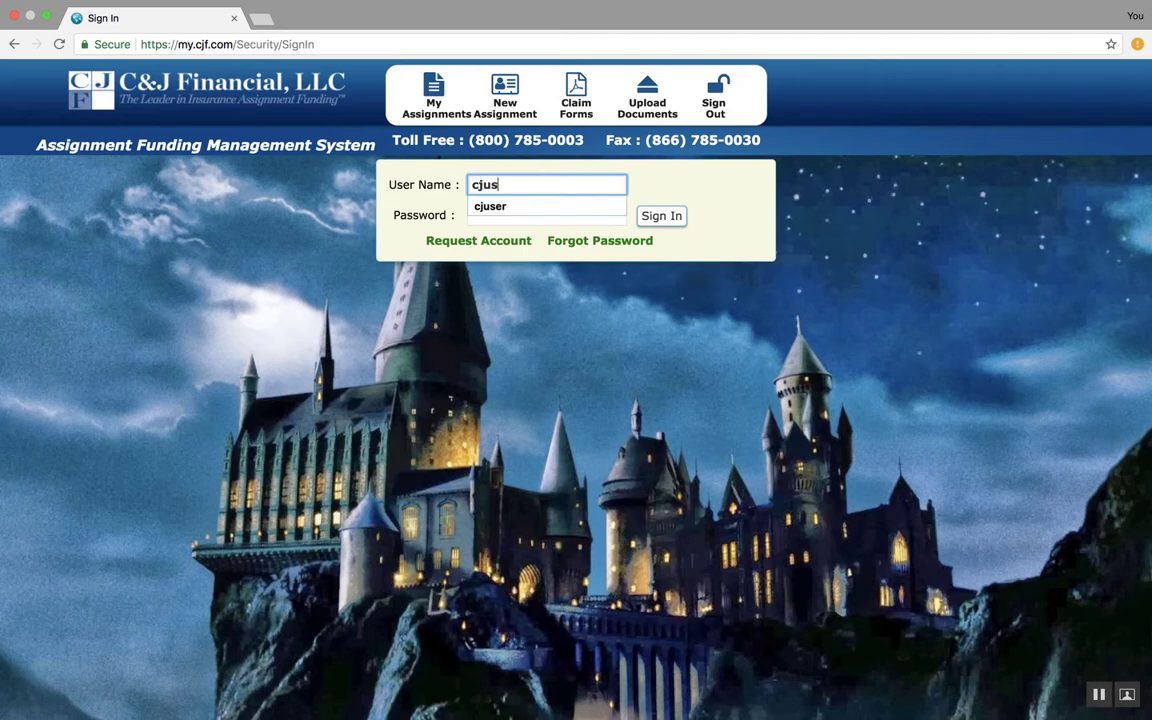
Sign in by choosing the suggested user name and entering the account password
{"action": "key", "text": "Down"}
{"action": "key", "text": "Return"}
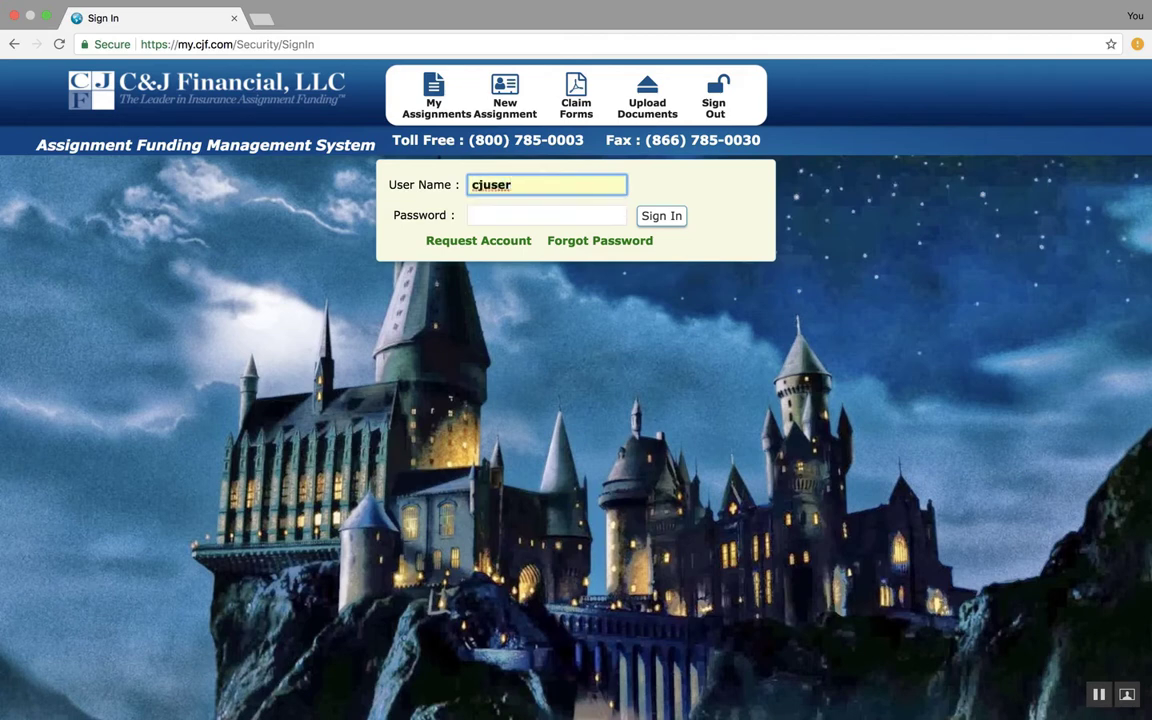
{"action": "left_click", "coordinate": [547, 215]}
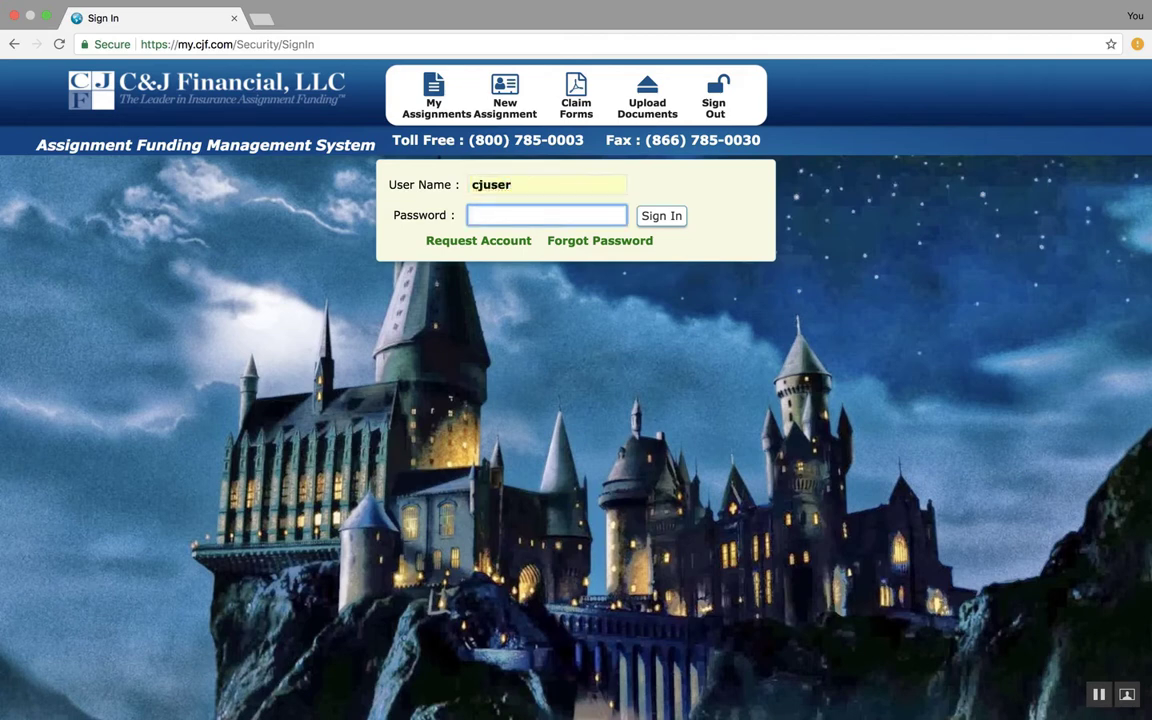
{"action": "type", "text": "•••••••••••"}
{"action": "key", "text": "Return"}
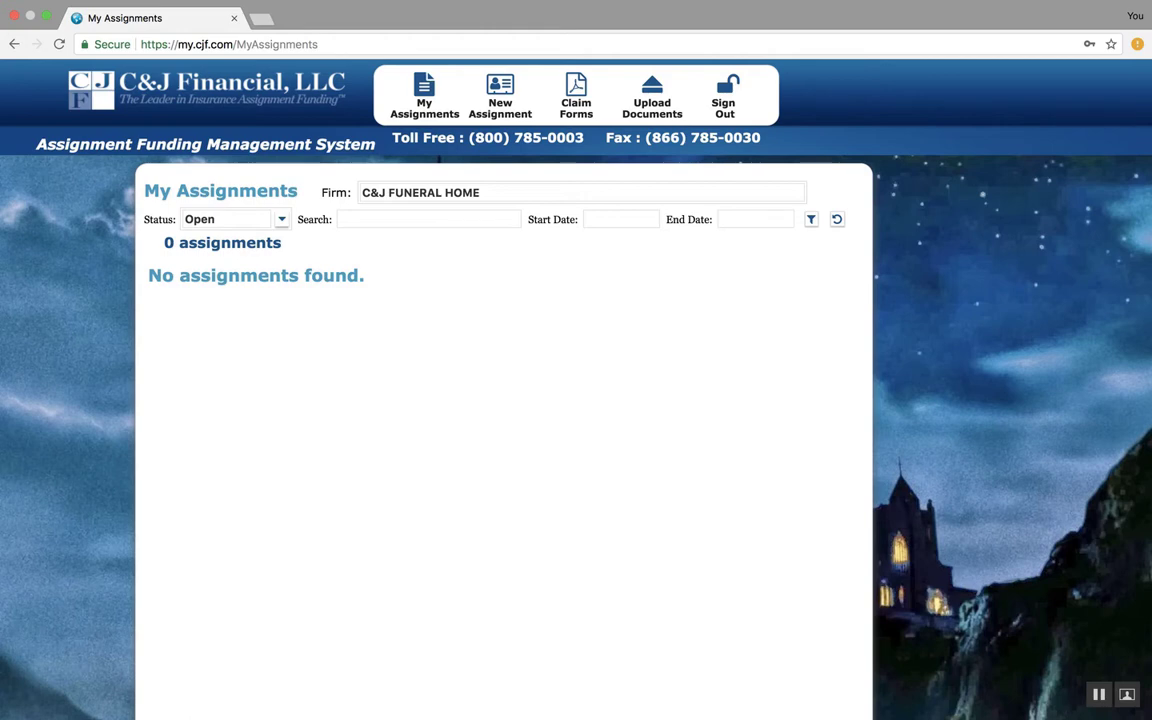
Start a new assignment and save the prefilled firm contact information to continue
{"action": "left_click_drag", "start_coordinate": [430, 159], "coordinate": [499, 93]}
{"action": "left_click", "coordinate": [499, 93]}
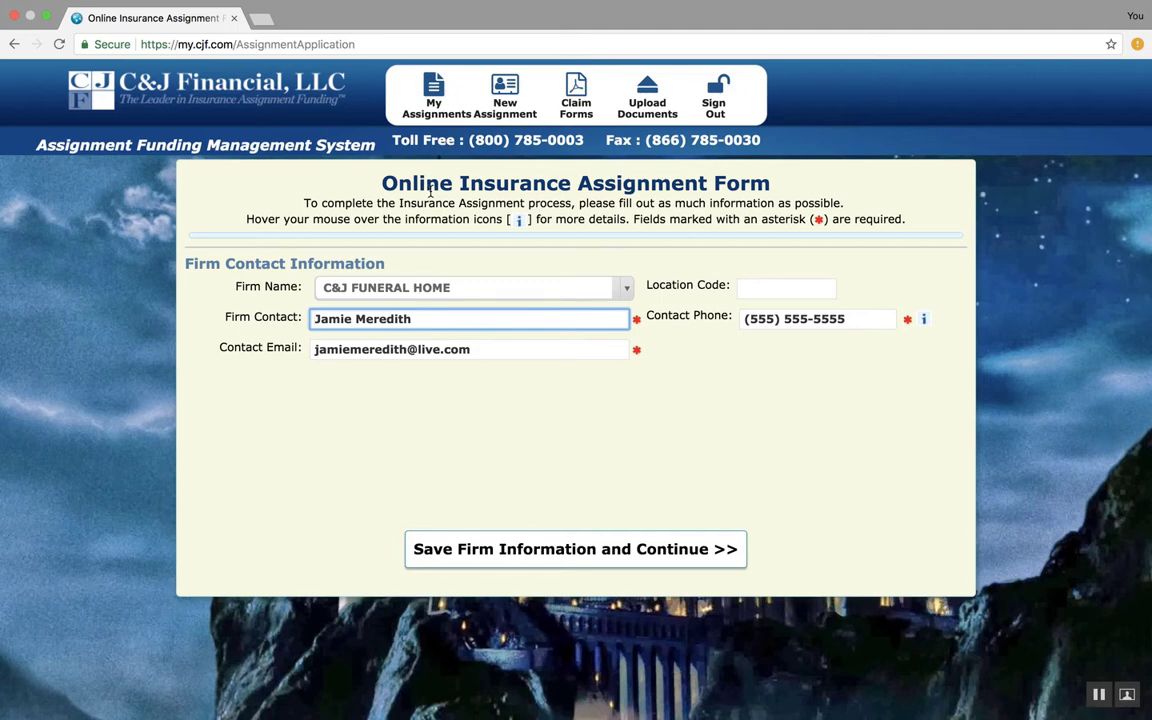
{"action": "left_click", "coordinate": [545, 556]}
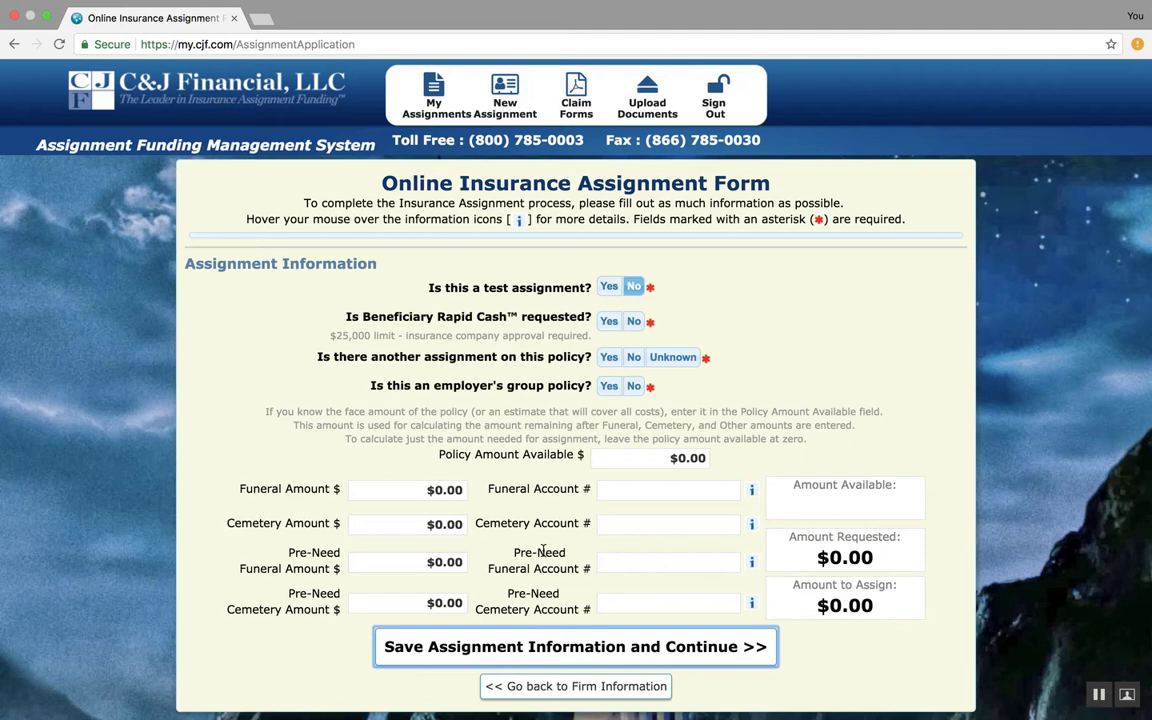
Answer the assignment questions: not a test assignment, Beneficiary Rapid Cash Yes, no other assignment, employer's group policy No
{"action": "left_click", "coordinate": [609, 288]}
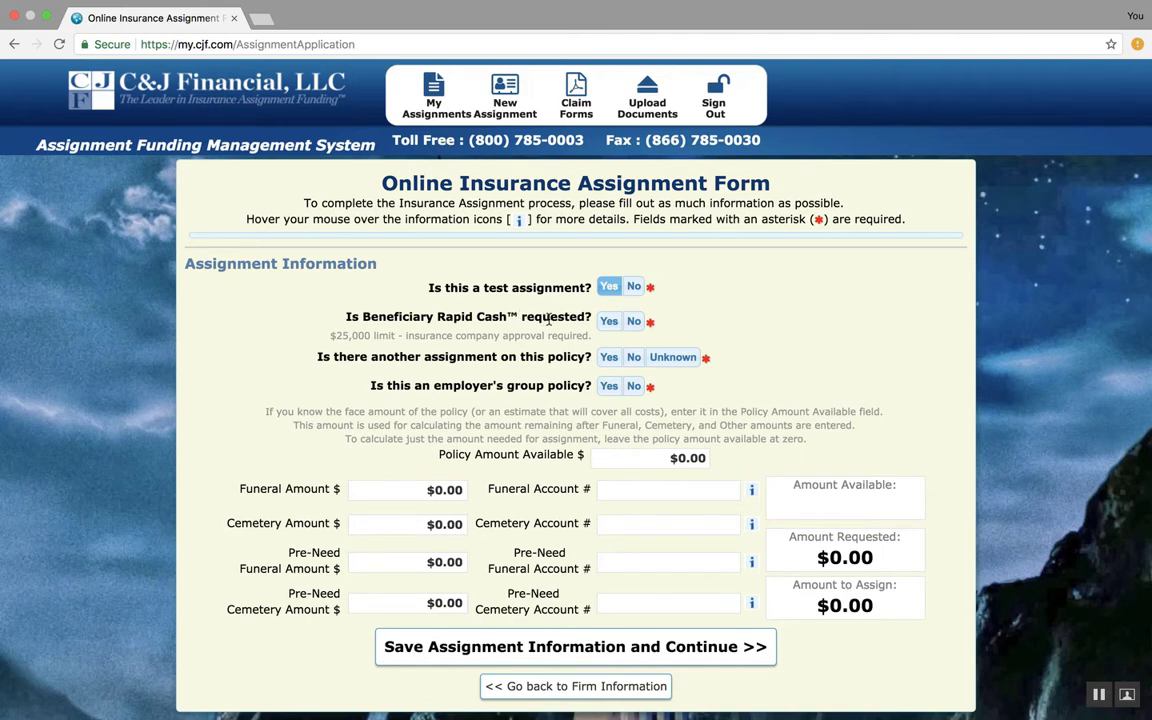
{"action": "left_click", "coordinate": [635, 287]}
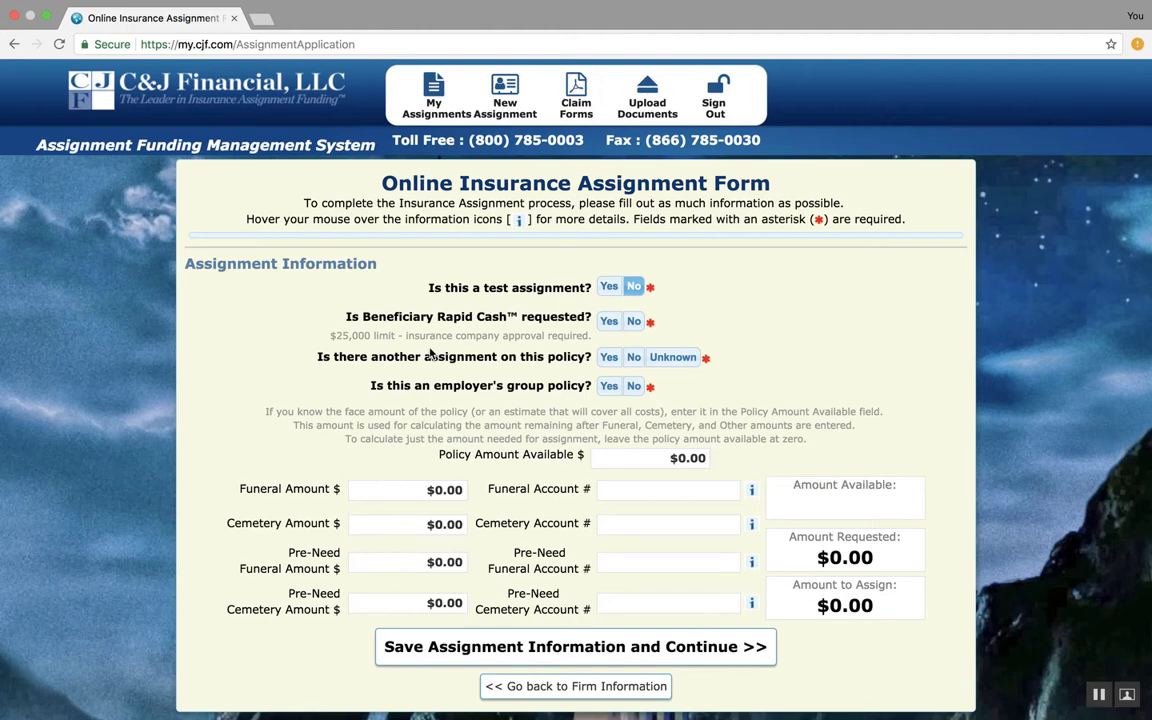
{"action": "left_click", "coordinate": [612, 322]}
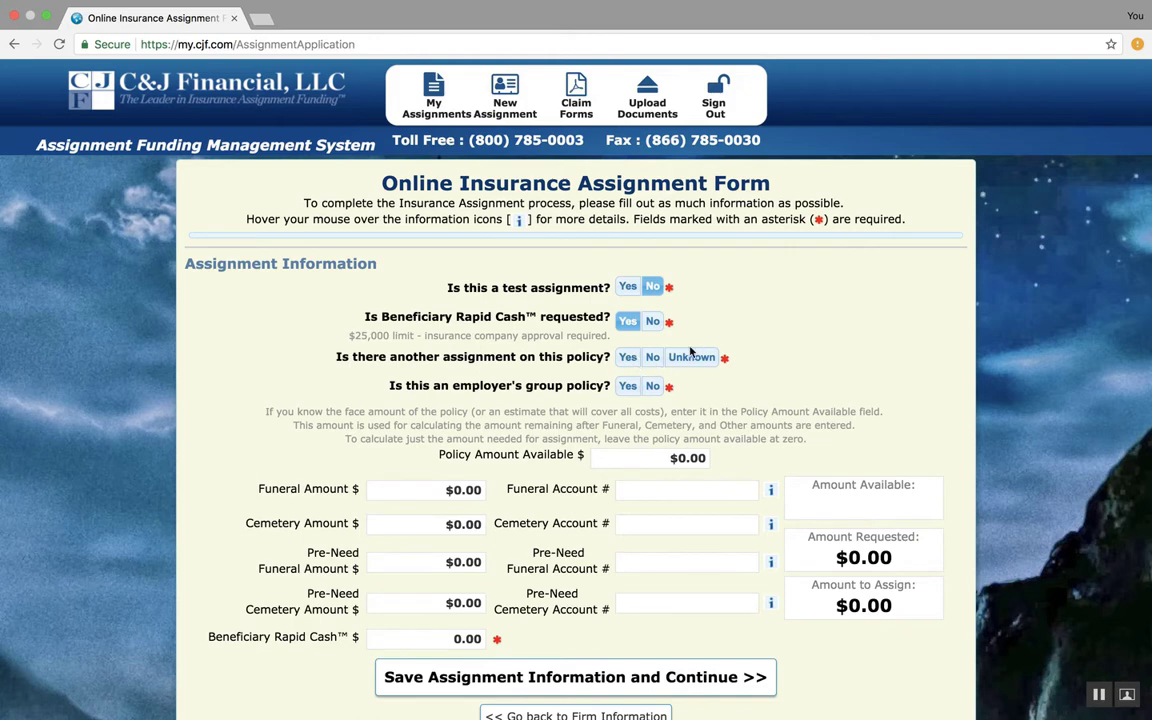
{"action": "left_click", "coordinate": [652, 359]}
{"action": "left_click", "coordinate": [652, 386]}
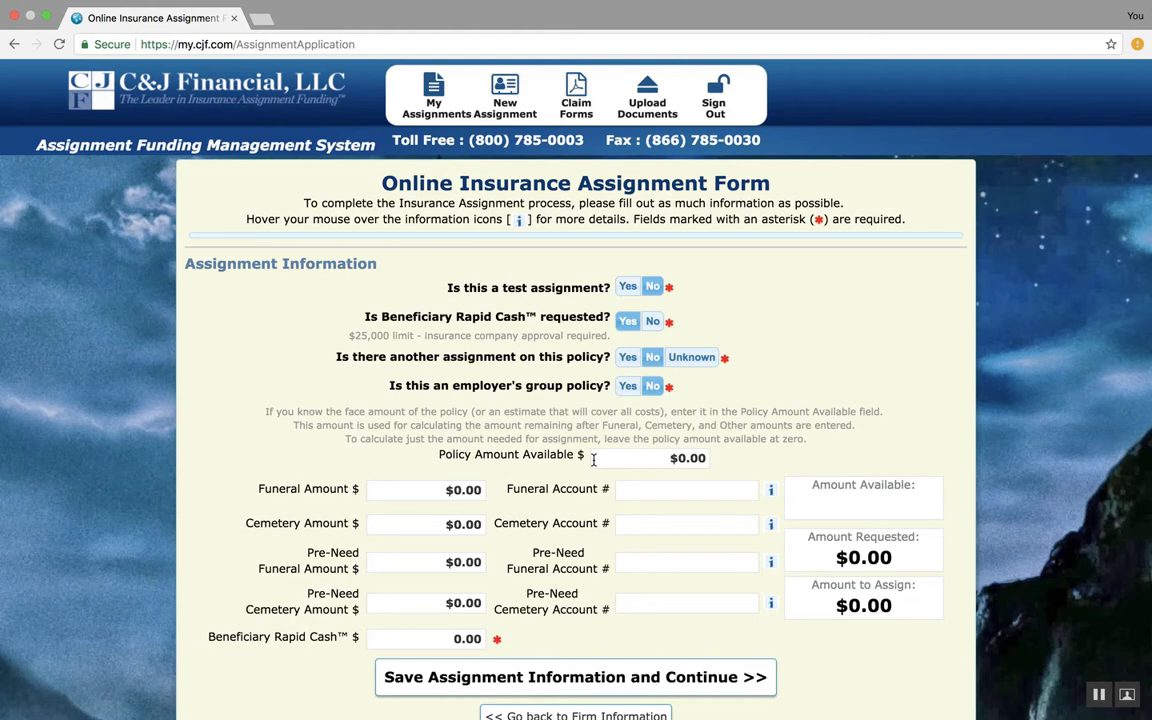
Enter 50000 as the policy amount available and highlight the amount available
{"action": "left_click", "coordinate": [679, 456]}
{"action": "type", "text": "50000"}
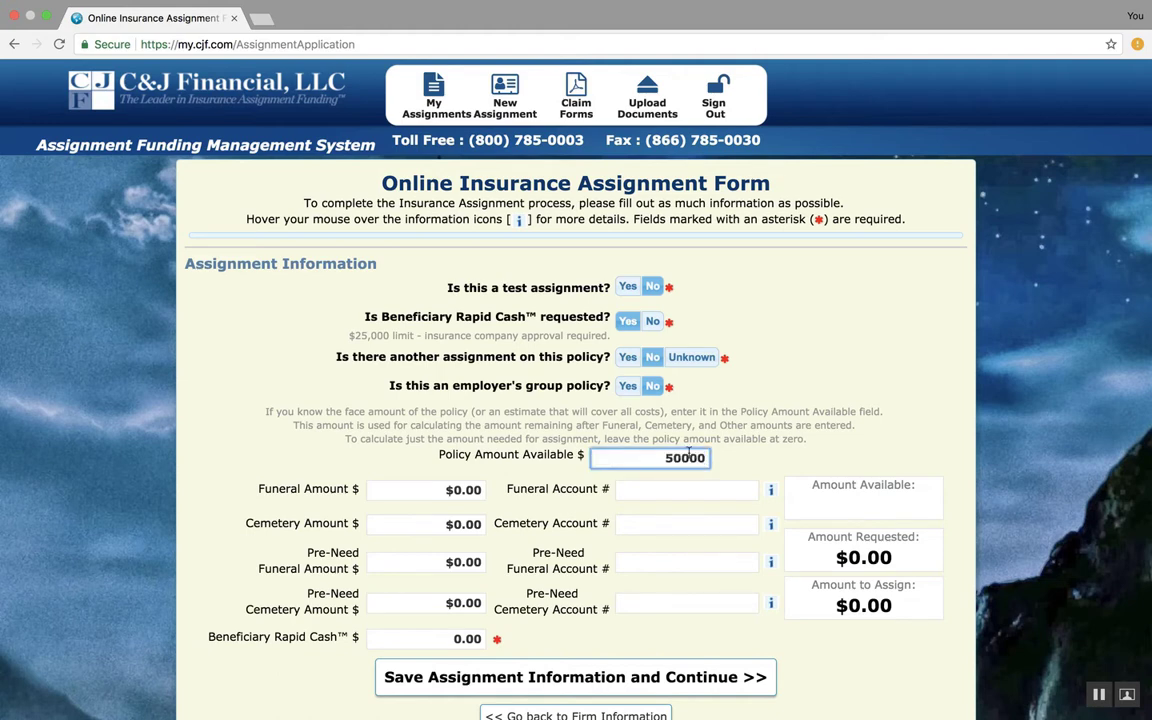
{"action": "left_click", "coordinate": [752, 436]}
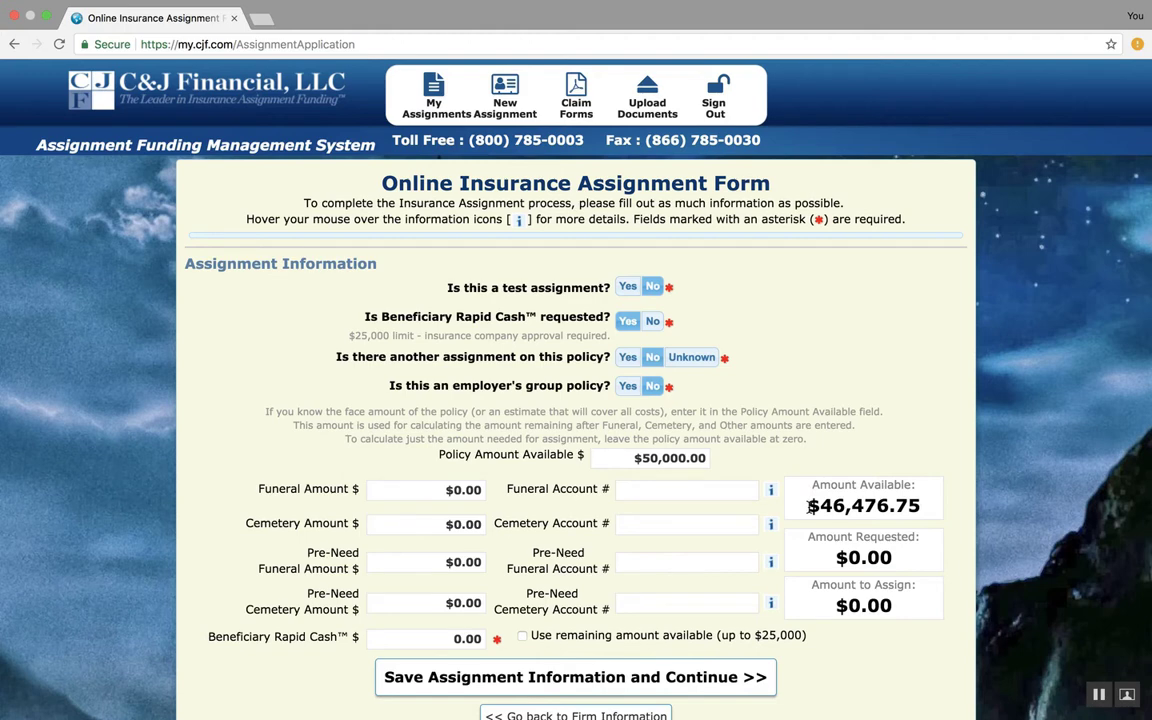
{"action": "left_click_drag", "start_coordinate": [812, 506], "coordinate": [930, 500]}
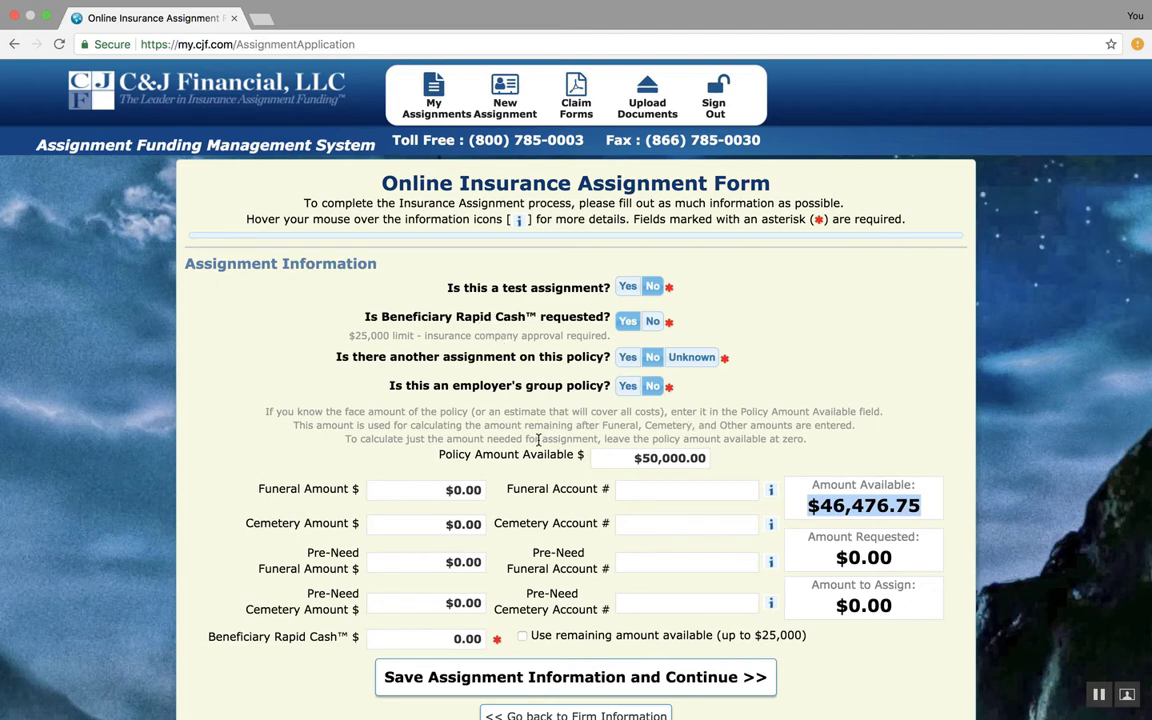
Clear the policy amount available and set the funeral amount to 7550
{"action": "left_click", "coordinate": [631, 458]}
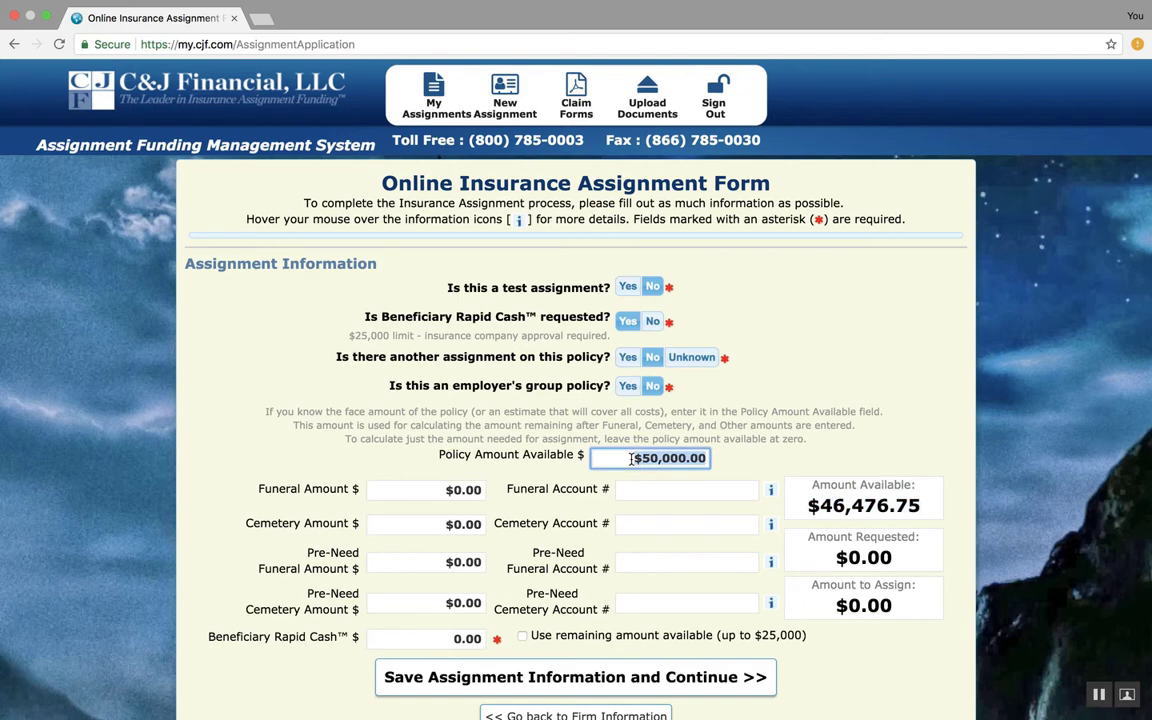
{"action": "key", "text": "BackSpace"}
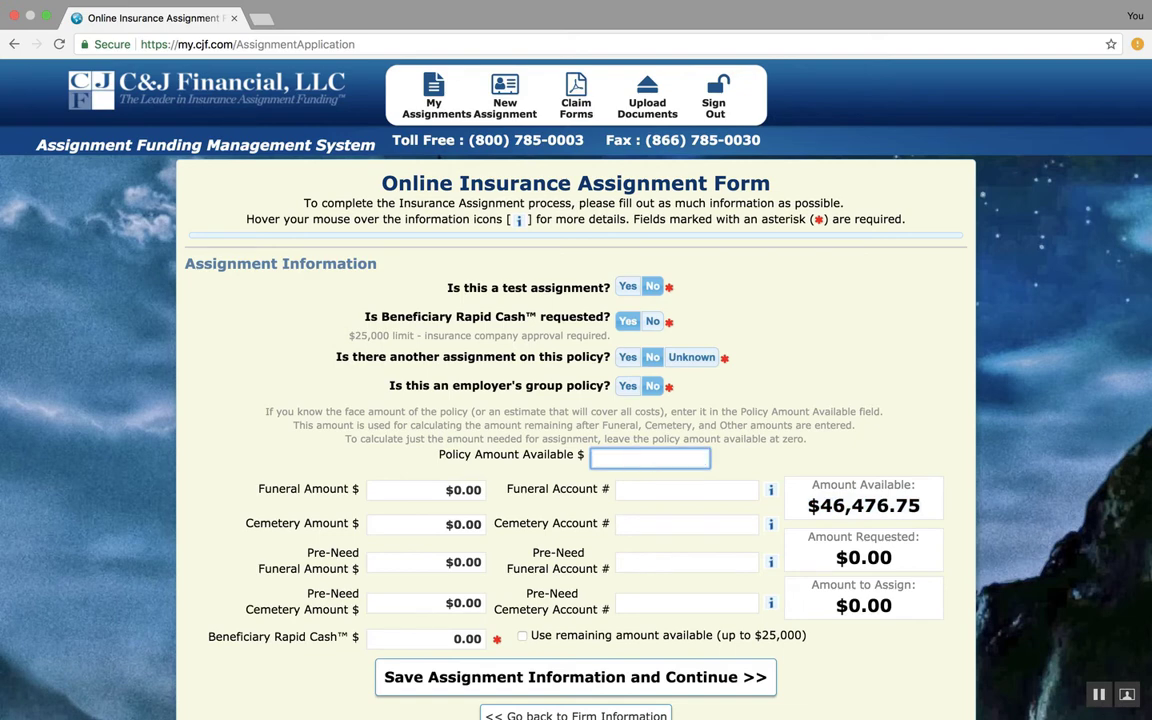
{"action": "left_click", "coordinate": [449, 489]}
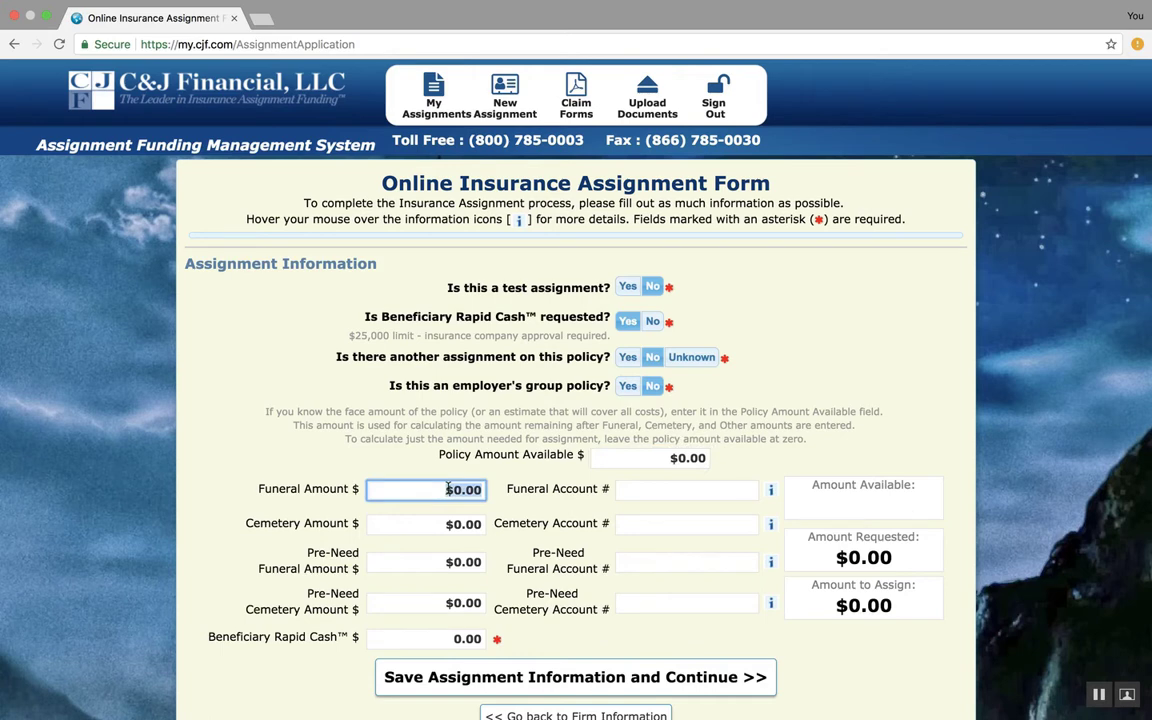
{"action": "type", "text": "7550"}
{"action": "left_click", "coordinate": [512, 518]}
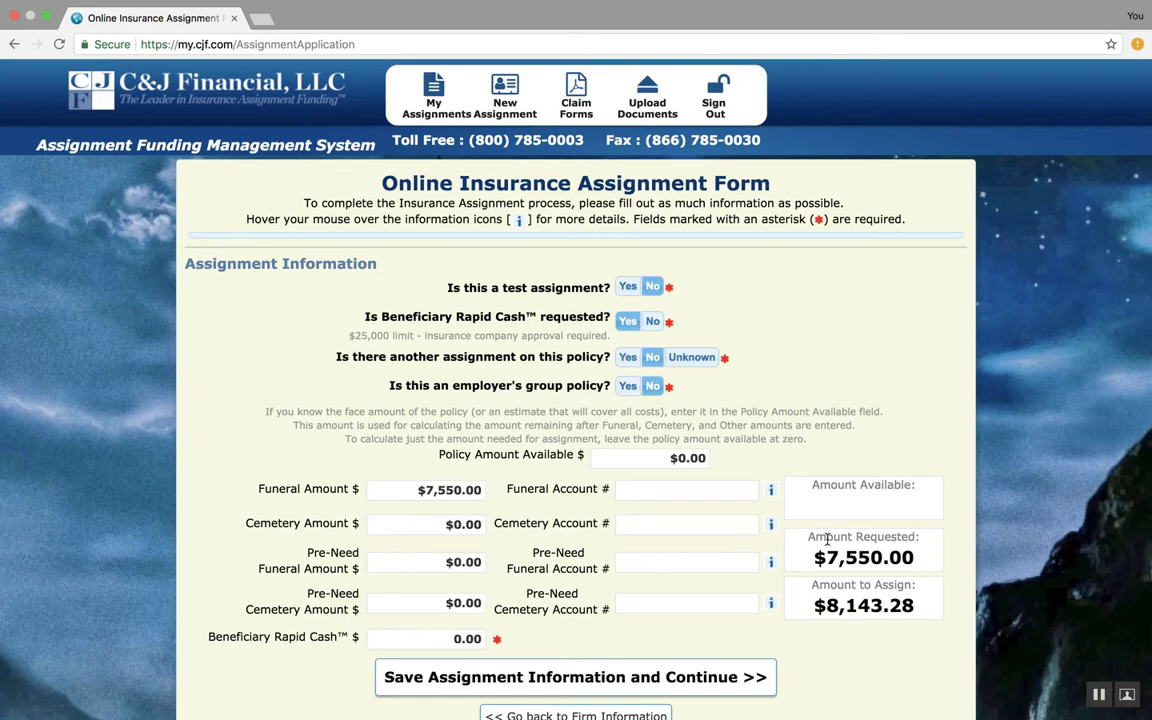
Highlight the amount requested and amount to assign, then clear the funeral amount
{"action": "left_click_drag", "start_coordinate": [822, 555], "coordinate": [922, 553]}
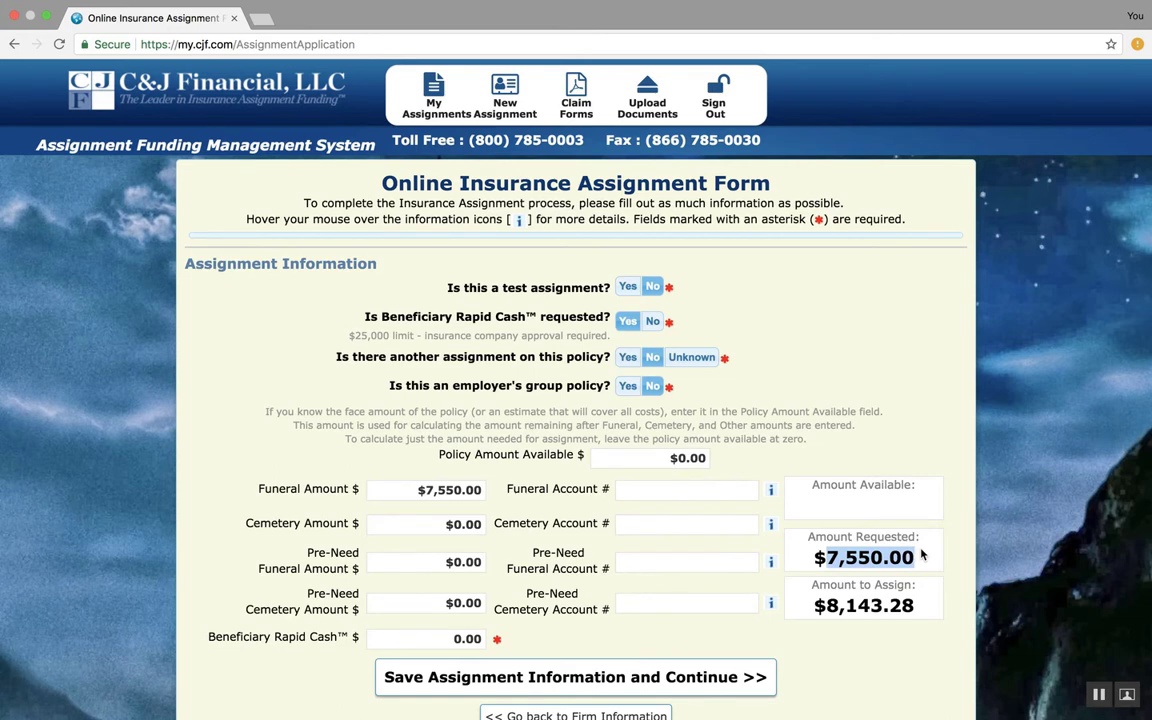
{"action": "left_click_drag", "start_coordinate": [826, 604], "coordinate": [922, 607]}
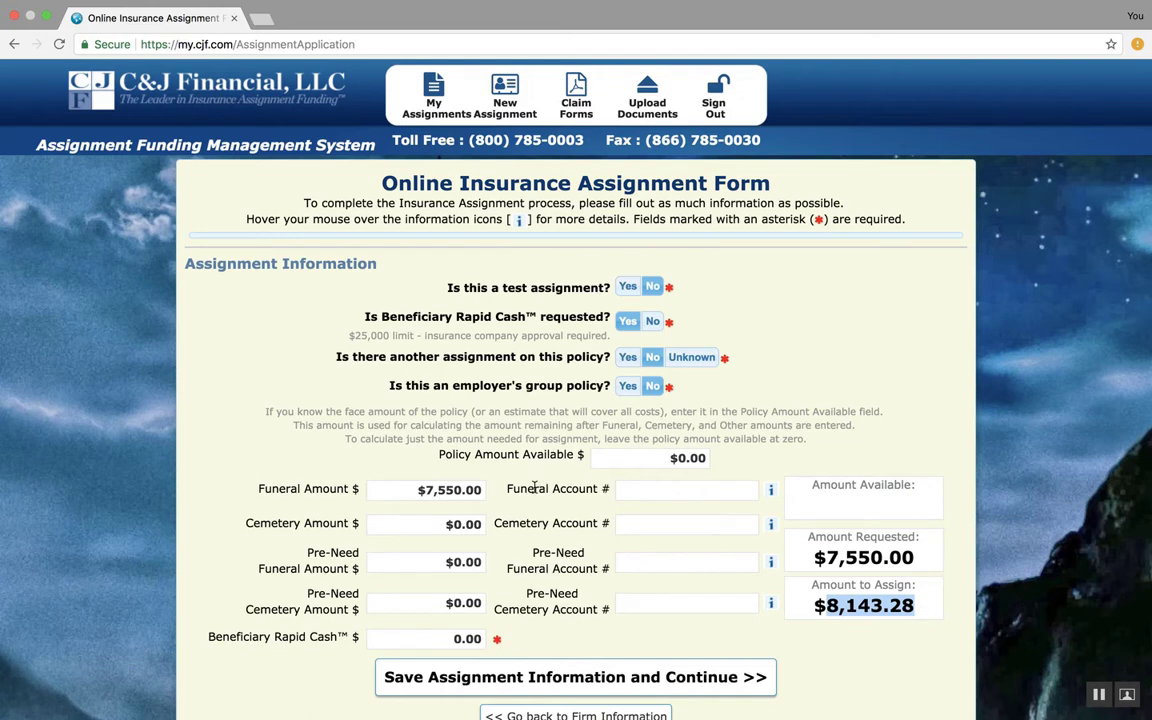
{"action": "left_click", "coordinate": [535, 487]}
{"action": "left_click", "coordinate": [419, 489]}
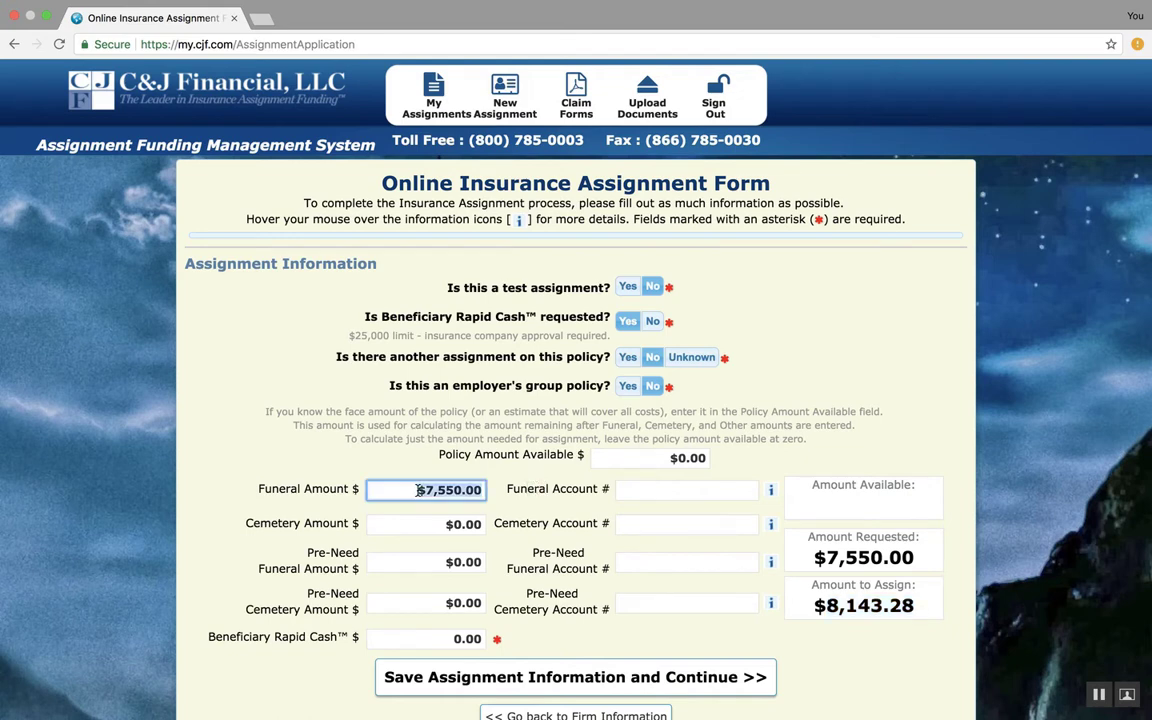
{"action": "key", "text": "BackSpace"}
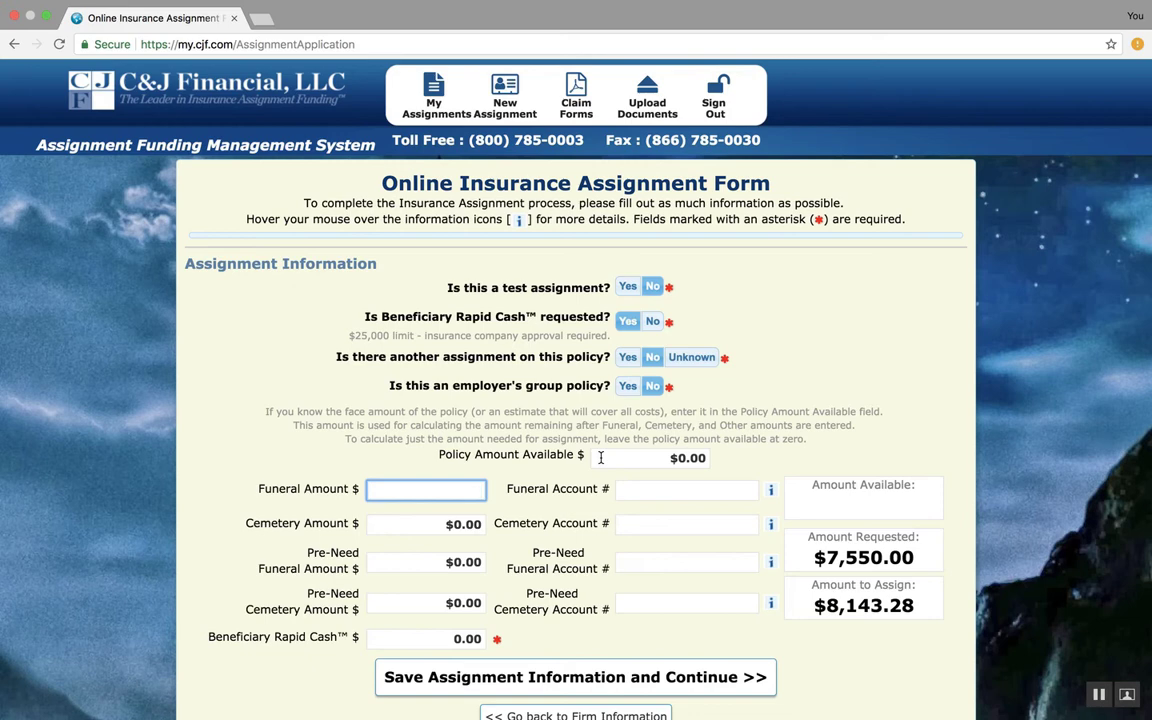
Set the policy amount available to 5000
{"action": "left_click", "coordinate": [673, 458]}
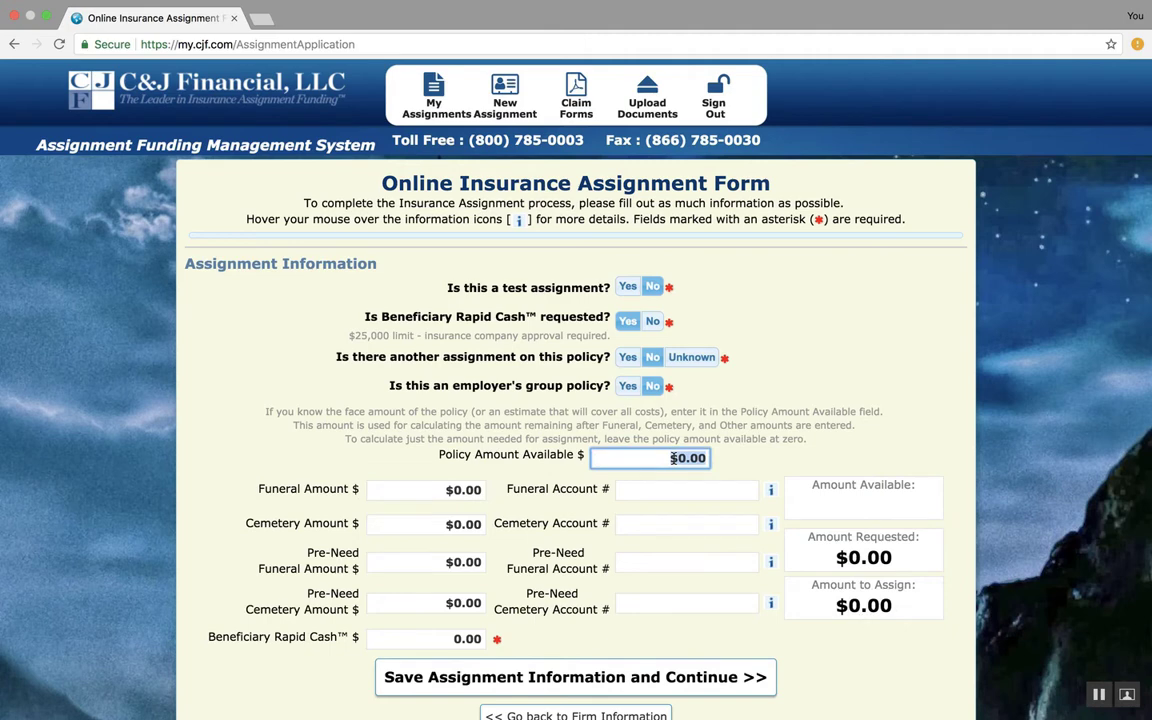
{"action": "type", "text": "5000"}
{"action": "left_click", "coordinate": [760, 438]}
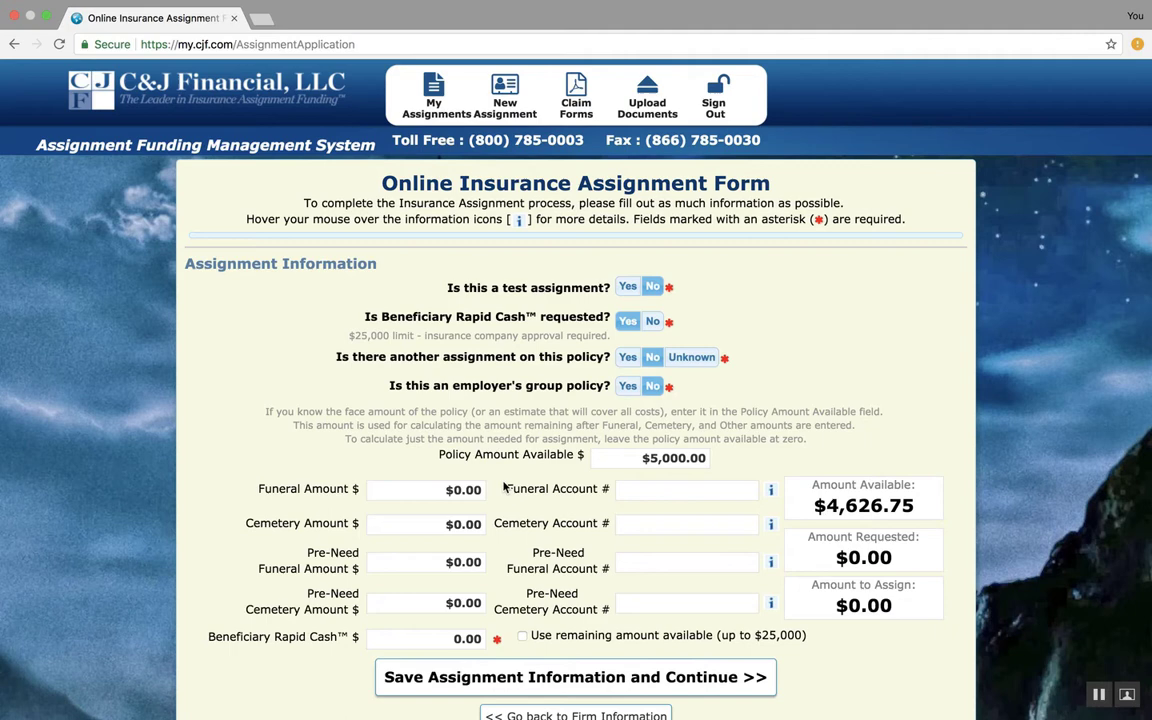
Enter 4,626.75 as the funeral amount
{"action": "left_click", "coordinate": [455, 500]}
{"action": "type", "text": "4"}
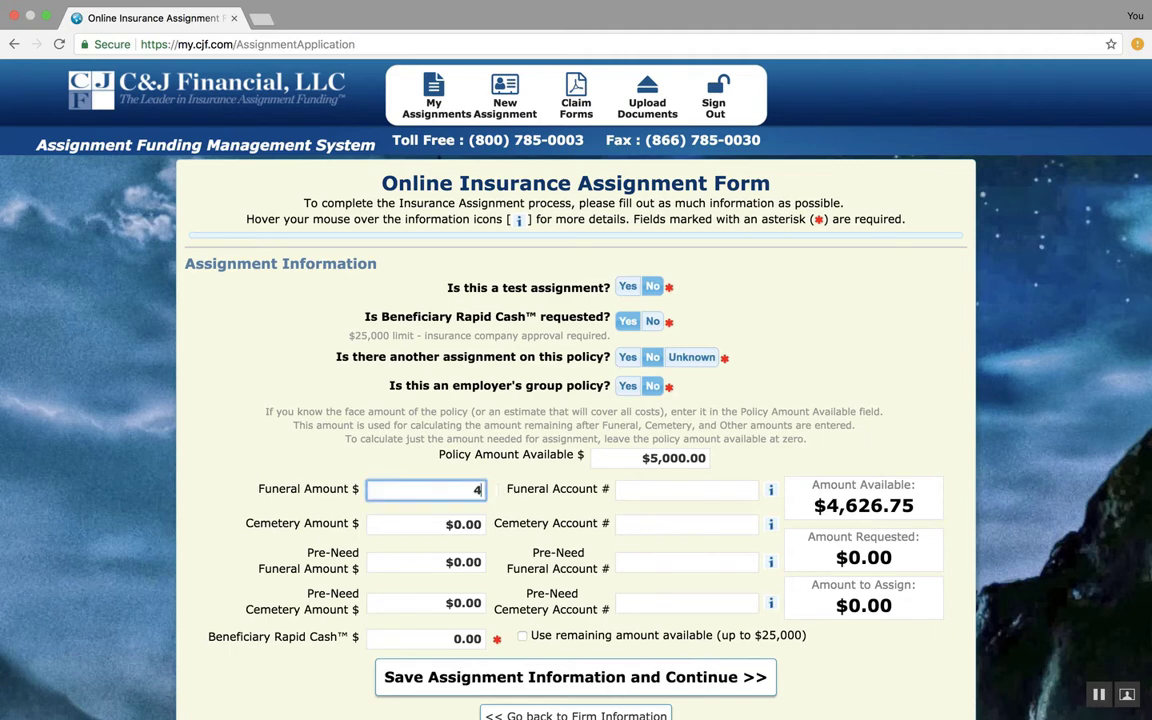
{"action": "type", "text": ",626.75"}
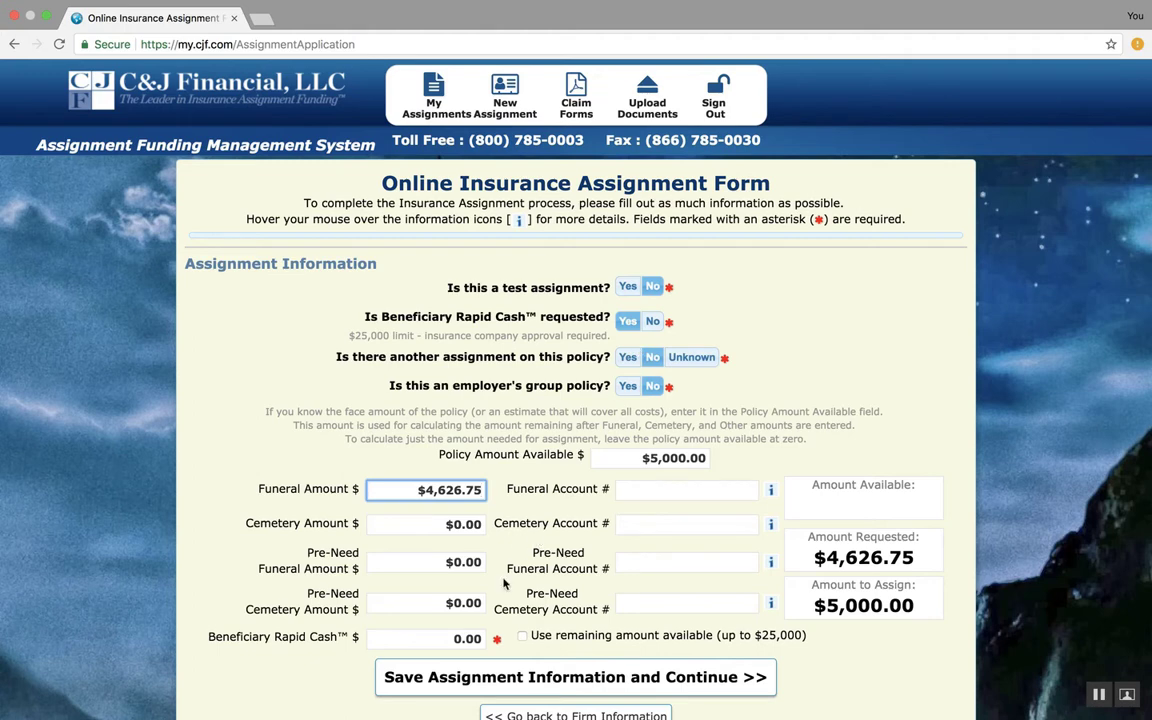
Set the policy amount available to 25,000
{"action": "left_click", "coordinate": [644, 457]}
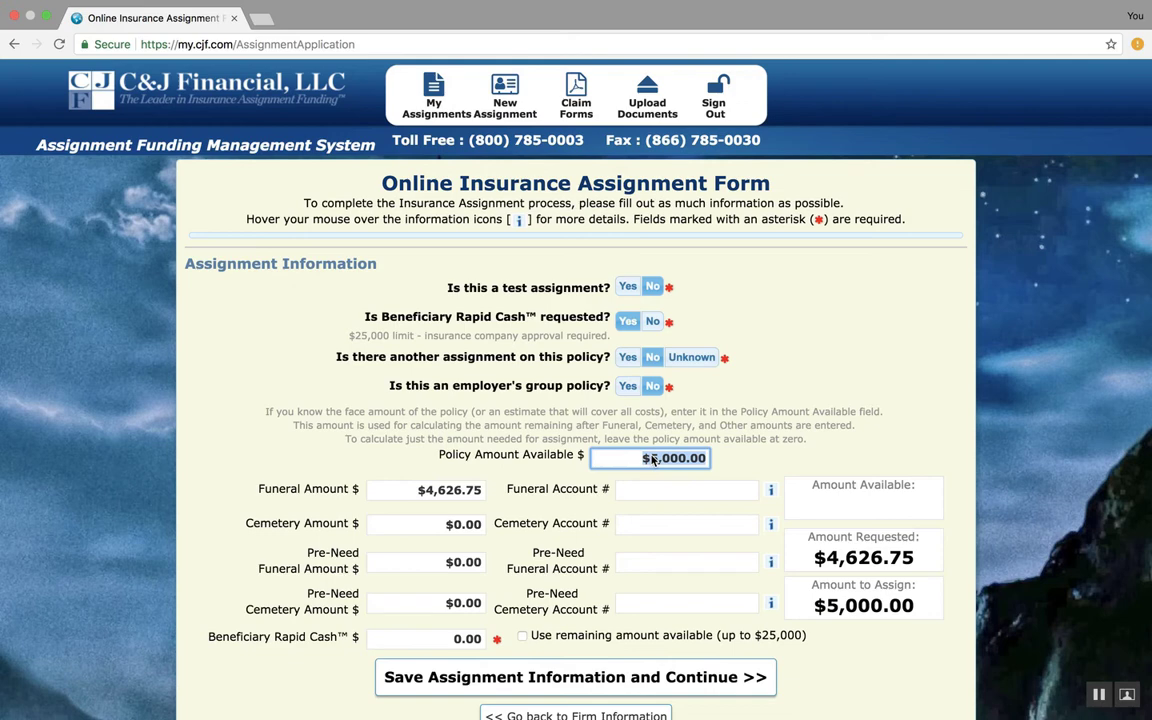
{"action": "type", "text": "25,000"}
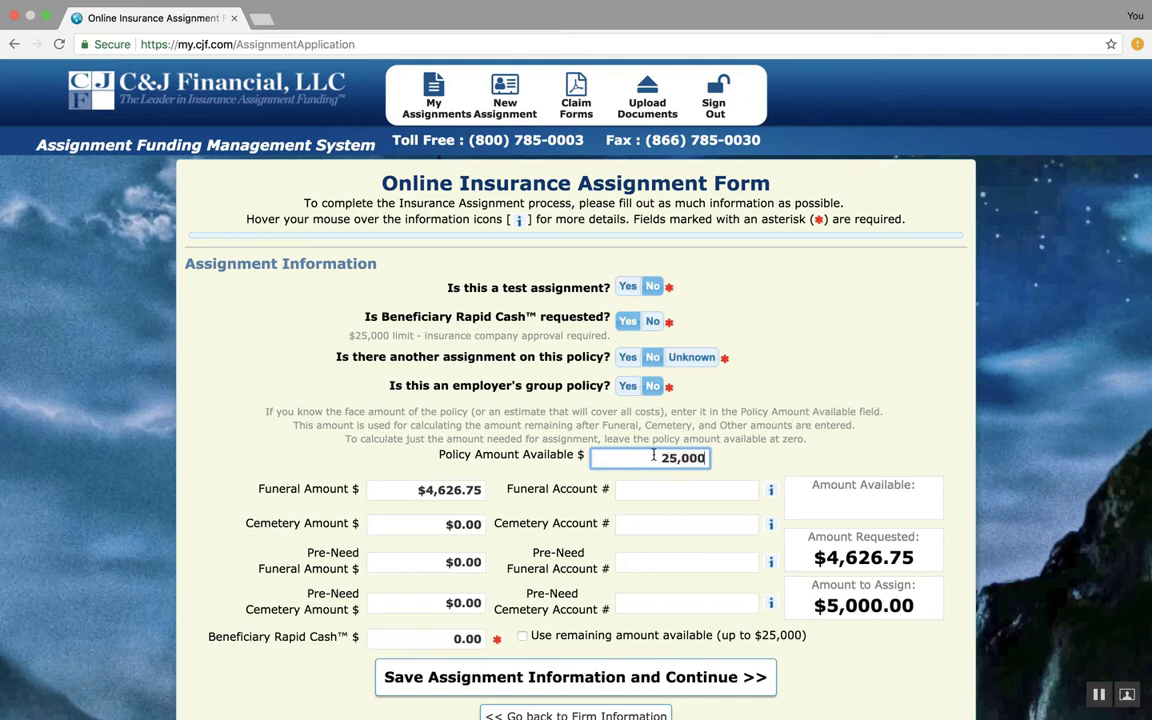
{"action": "left_click", "coordinate": [758, 465]}
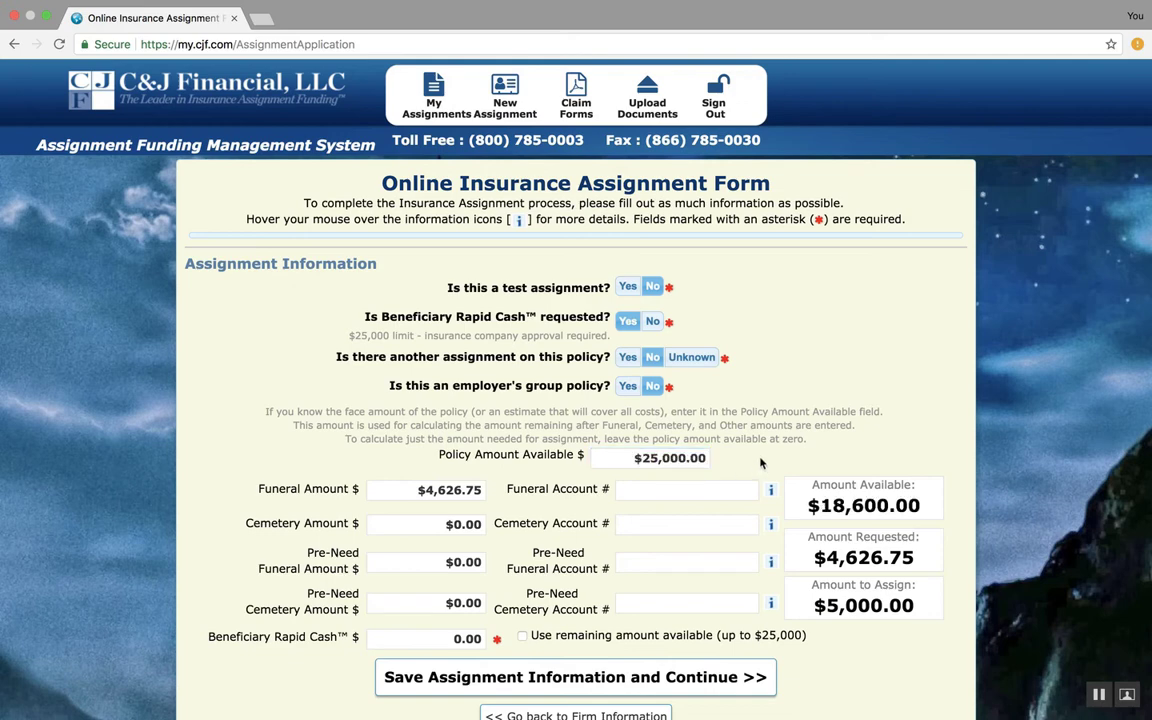
Set the funeral amount to 7550
{"action": "left_click", "coordinate": [485, 490]}
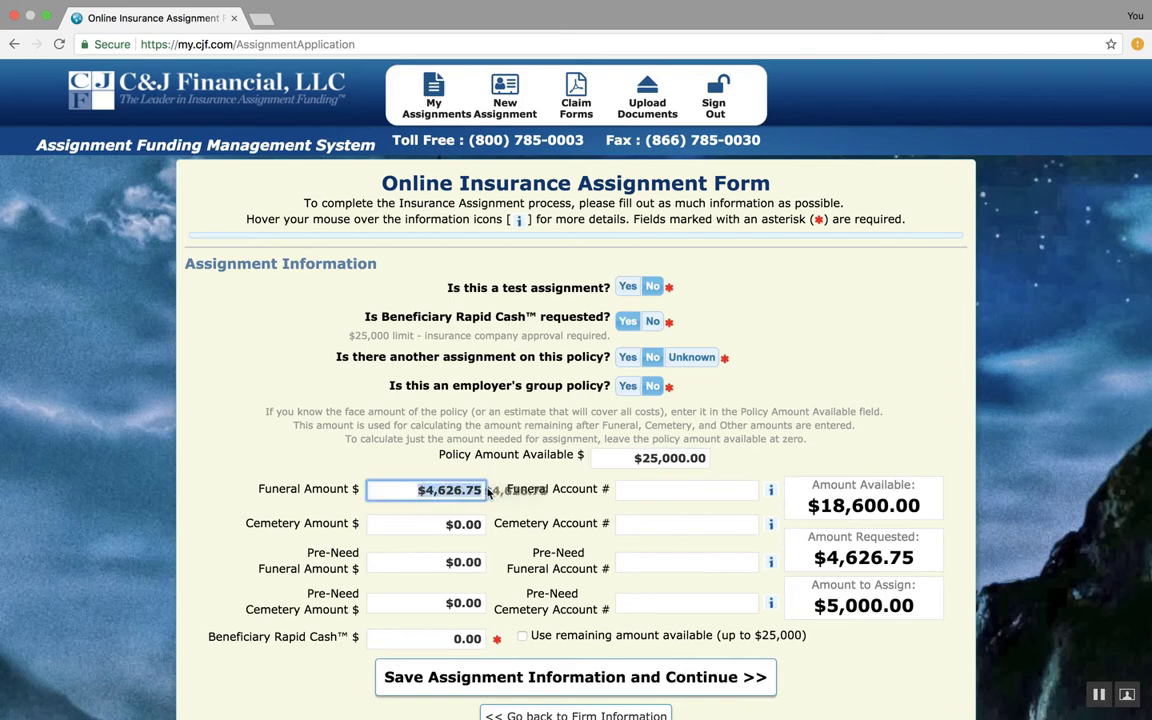
{"action": "type", "text": "7550"}
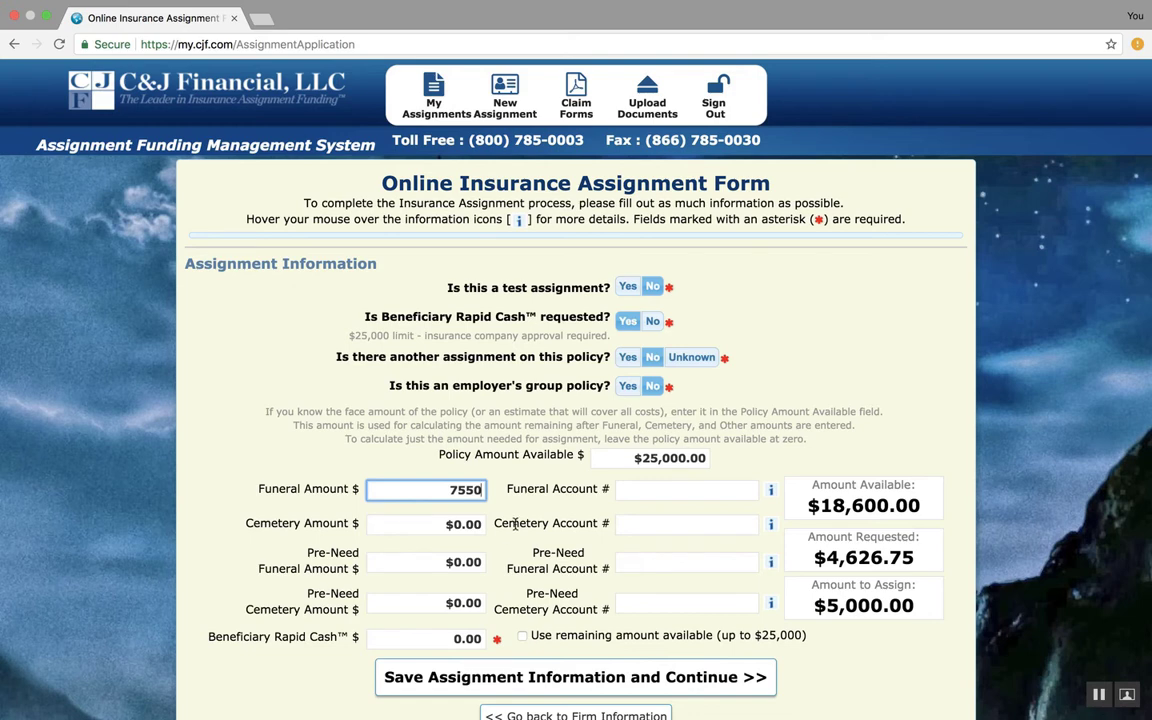
{"action": "left_click", "coordinate": [465, 471]}
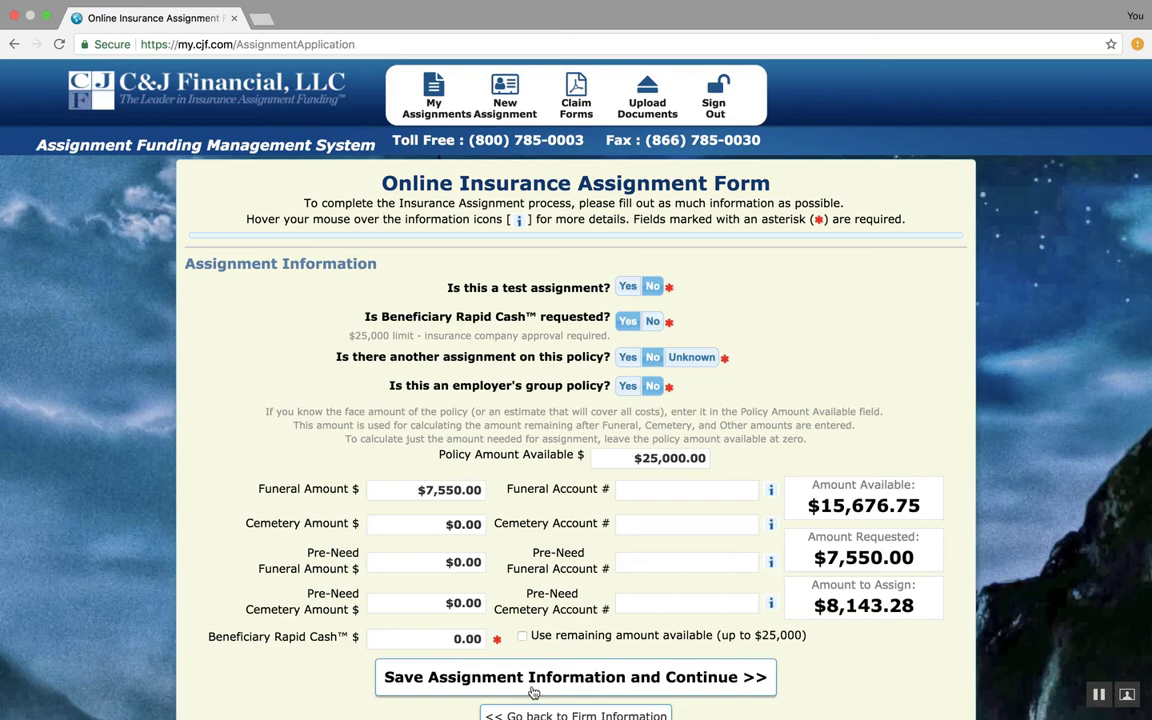
Use the remaining amount available (up to $25,000) for Beneficiary Rapid Cash and review the funeral and rapid cash amounts
{"action": "left_click", "coordinate": [522, 637]}
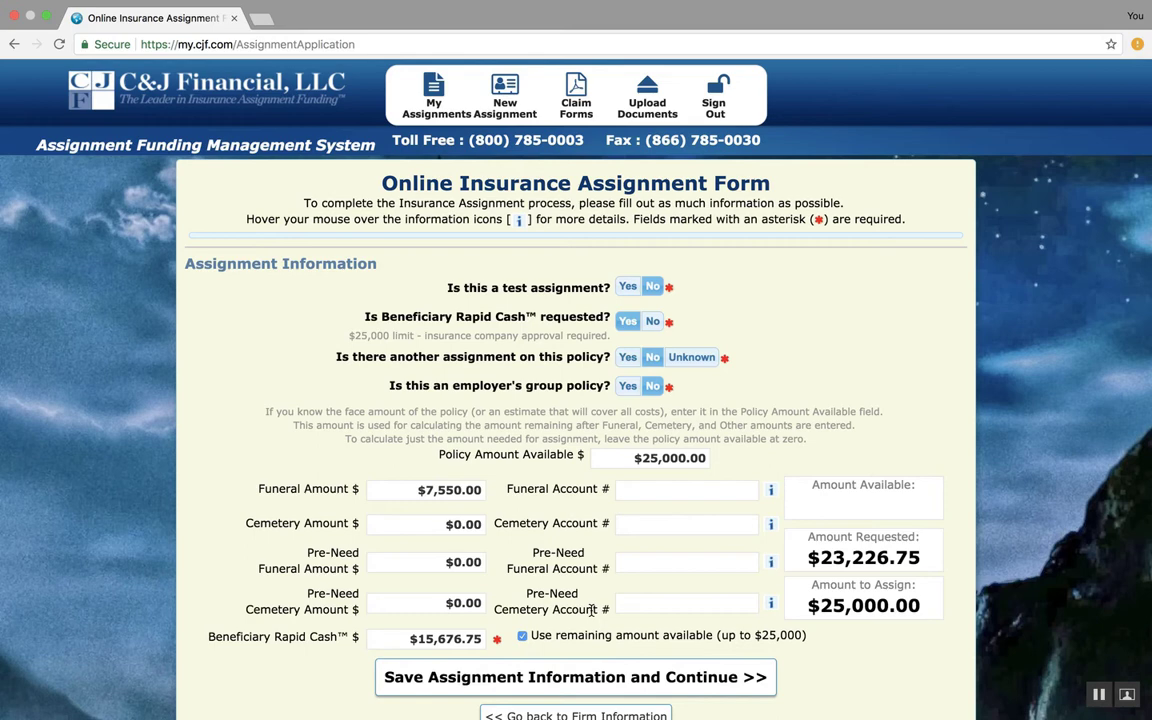
{"action": "left_click_drag", "start_coordinate": [809, 605], "coordinate": [927, 606]}
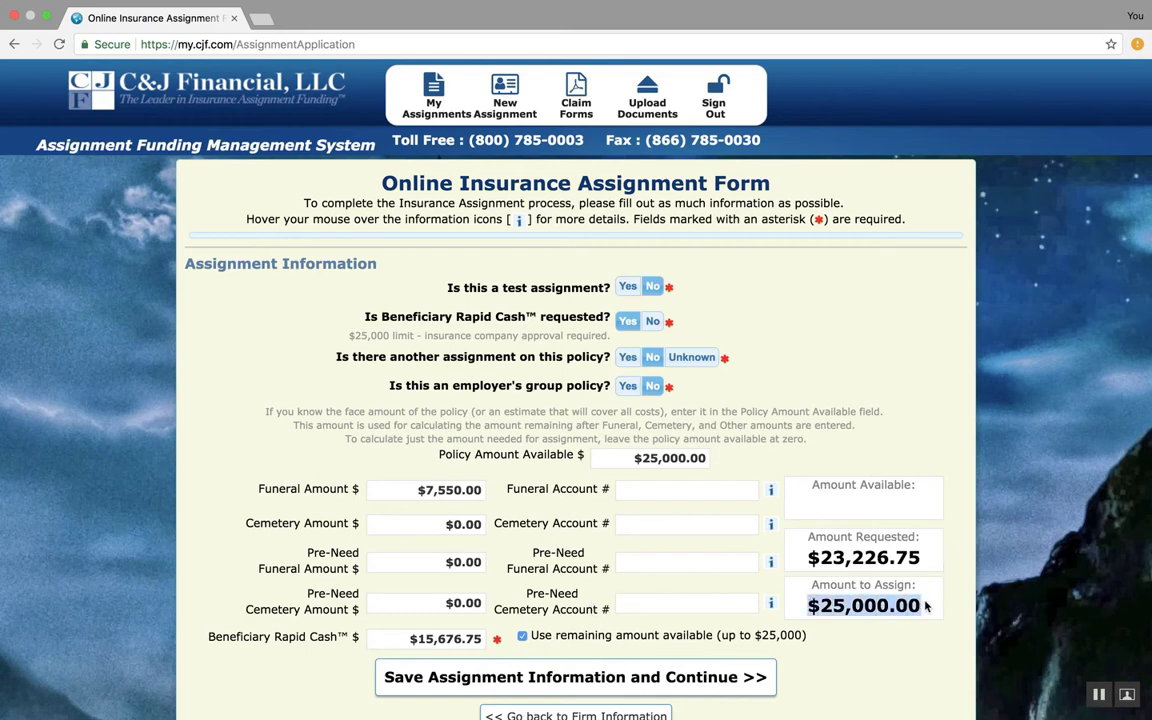
{"action": "left_click", "coordinate": [814, 551]}
{"action": "left_click_drag", "start_coordinate": [813, 551], "coordinate": [938, 558]}
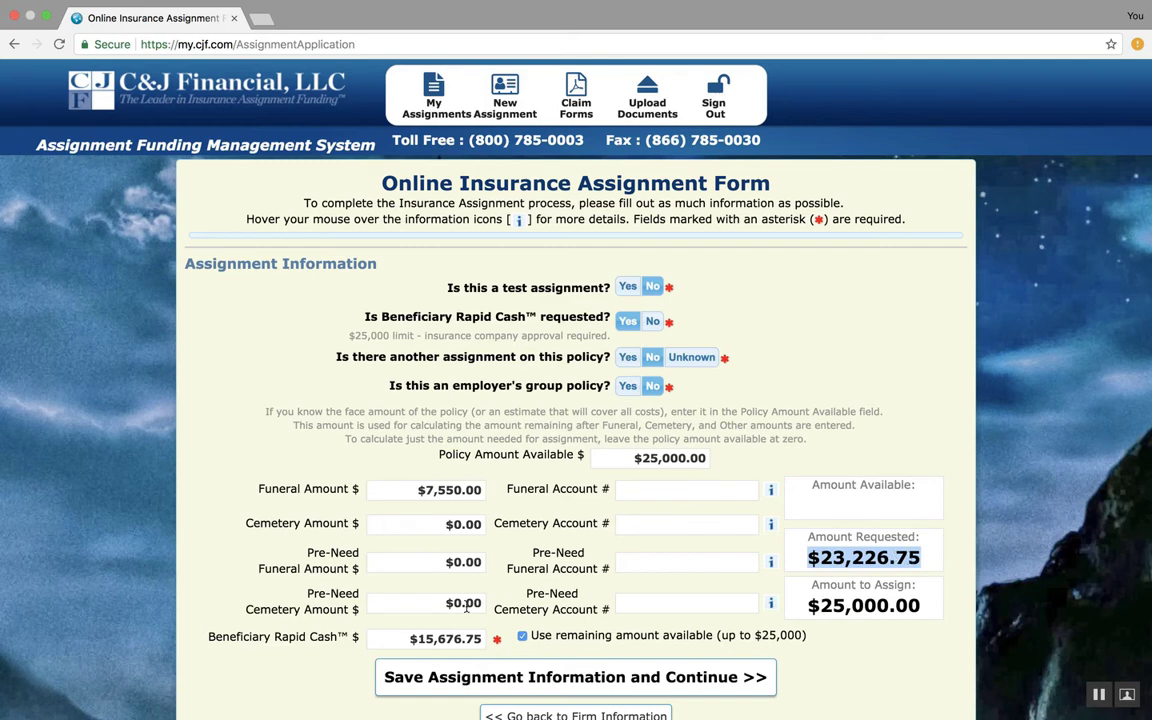
{"action": "left_click", "coordinate": [441, 491]}
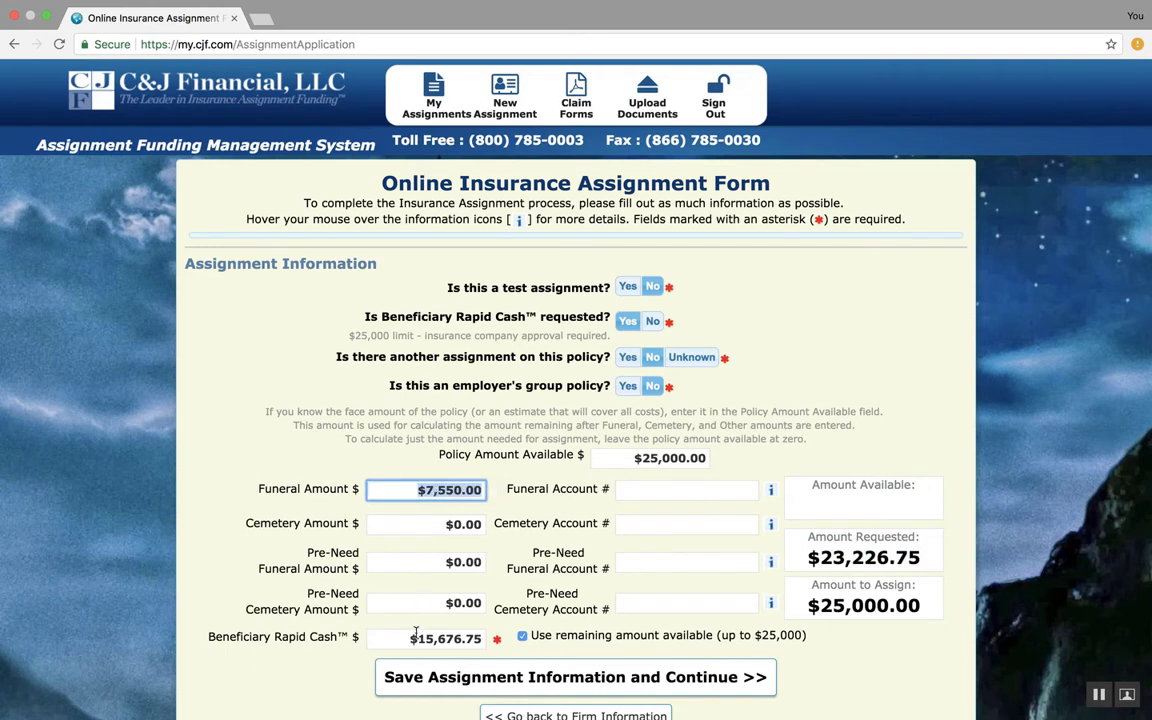
{"action": "left_click", "coordinate": [412, 641]}
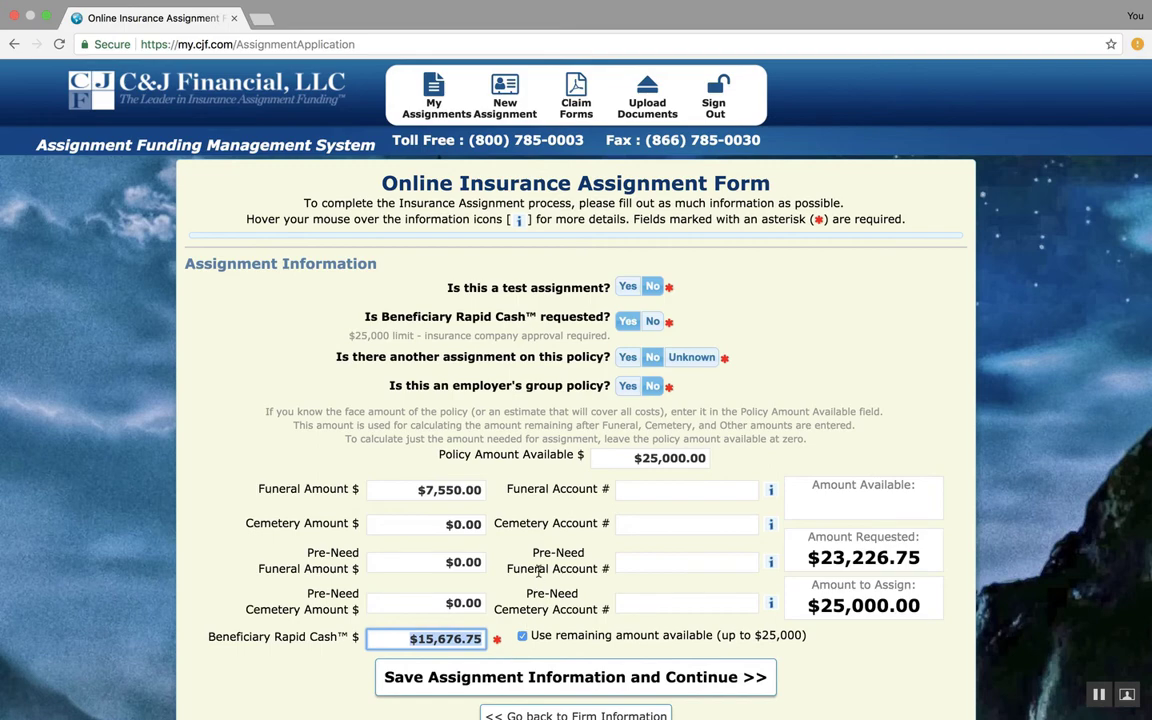
Clear the option to use the remaining amount available for Beneficiary Rapid Cash
{"action": "scroll", "coordinate": [538, 570], "scroll_direction": "down", "scroll_amount": 5}
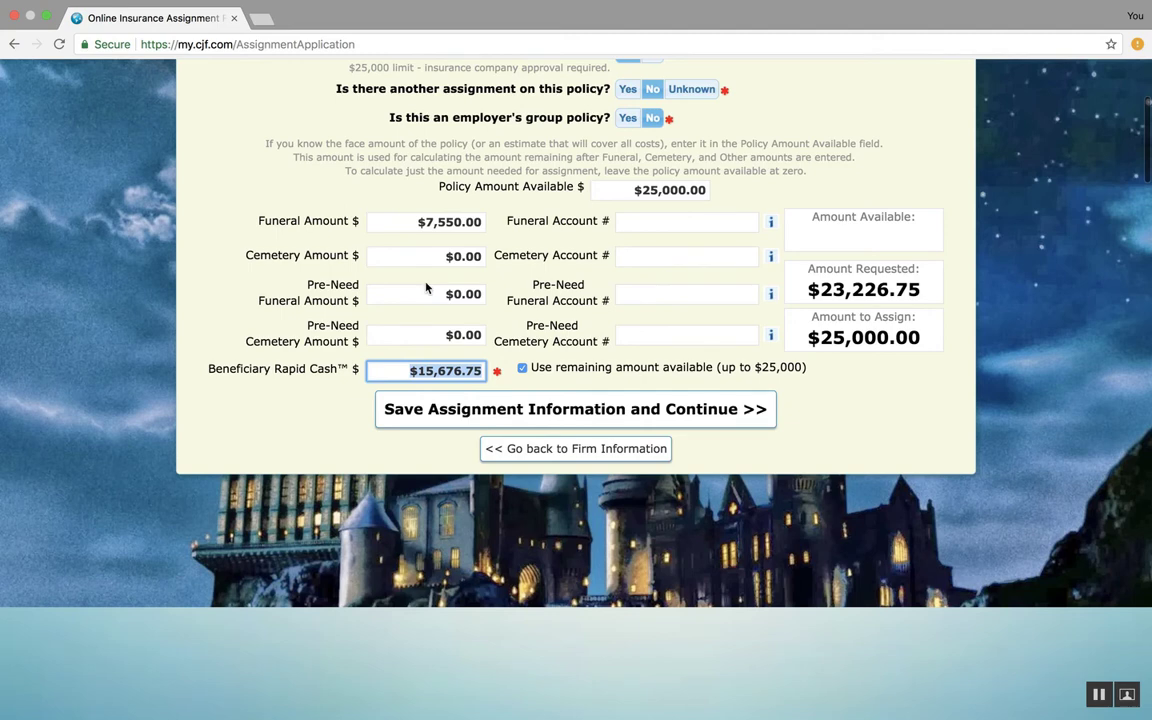
{"action": "left_click", "coordinate": [425, 257]}
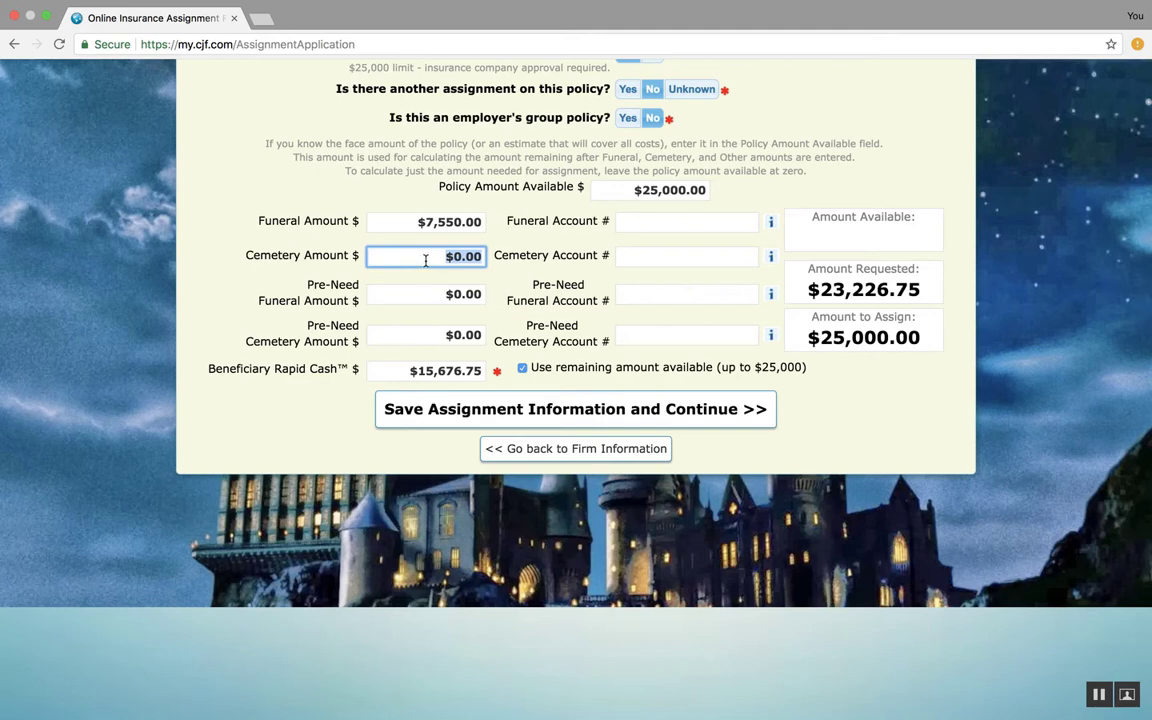
{"action": "left_click", "coordinate": [448, 295]}
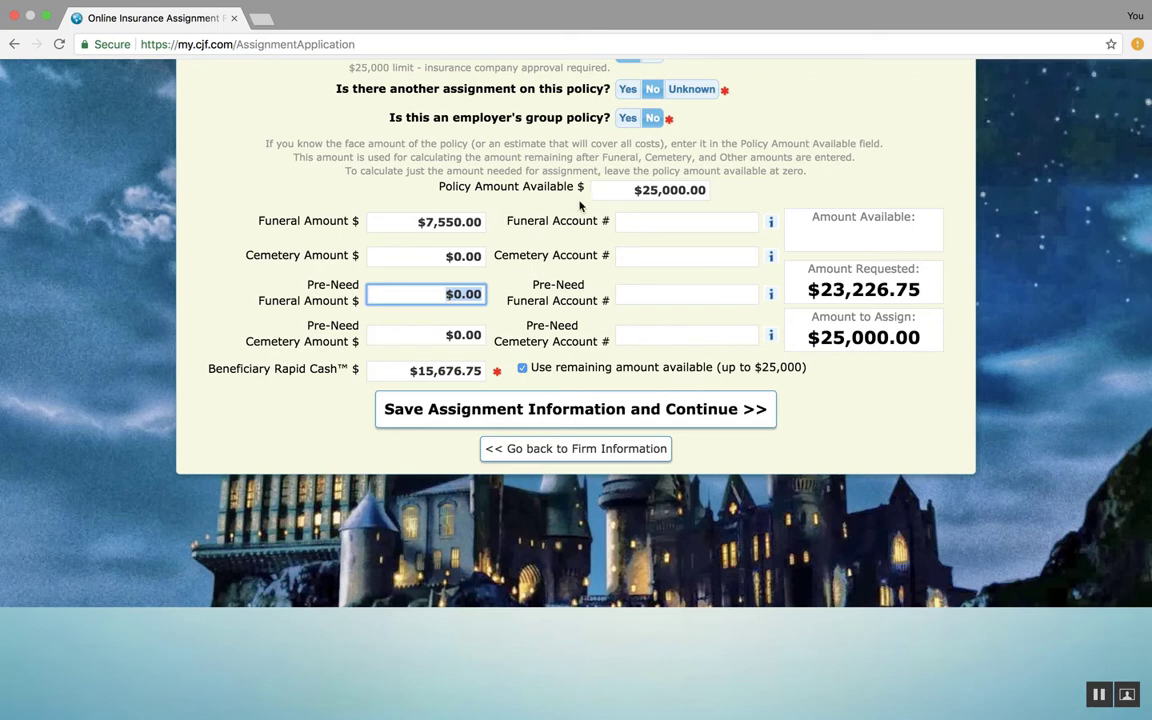
{"action": "left_click", "coordinate": [522, 369]}
{"action": "left_click", "coordinate": [522, 369]}
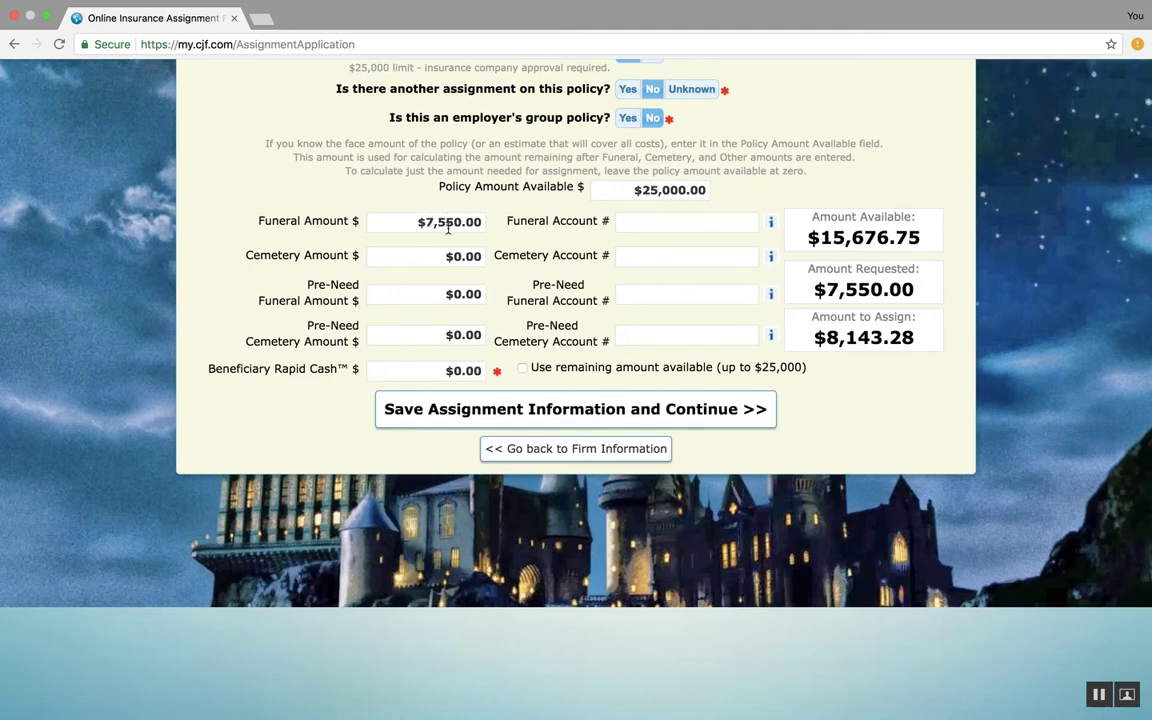
Set the Pre-Need Funeral Amount to 7550.00 and re-enable using the remaining amount available for Beneficiary Rapid Cash
{"action": "left_click", "coordinate": [440, 294]}
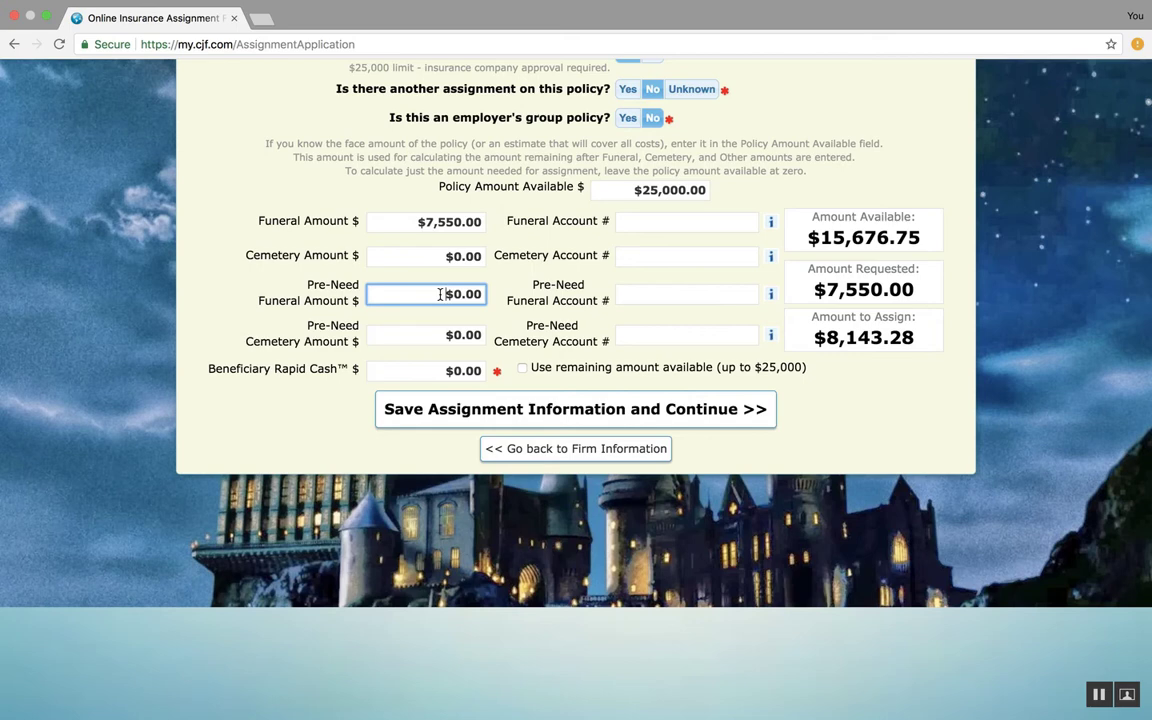
{"action": "left_click_drag", "start_coordinate": [481, 291], "coordinate": [440, 293]}
{"action": "type", "text": "7550.00"}
{"action": "left_click", "coordinate": [510, 345]}
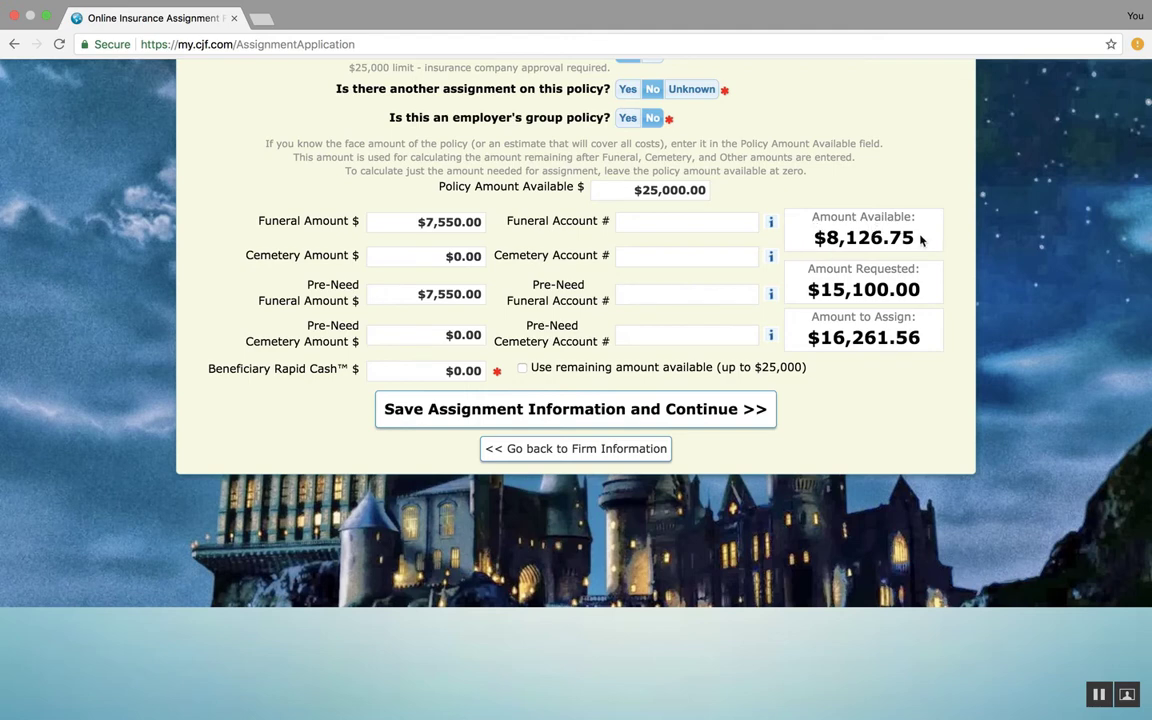
{"action": "left_click", "coordinate": [523, 369]}
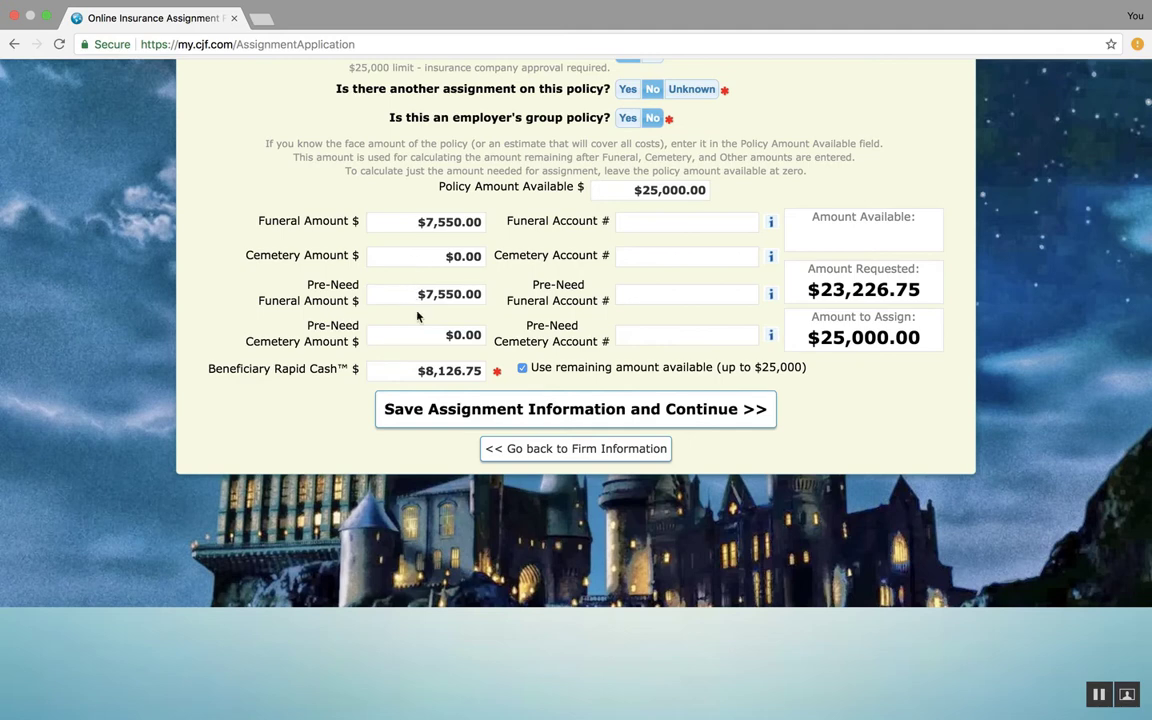
Review the assignment amounts, then save the assignment information and continue
{"action": "left_click", "coordinate": [419, 339]}
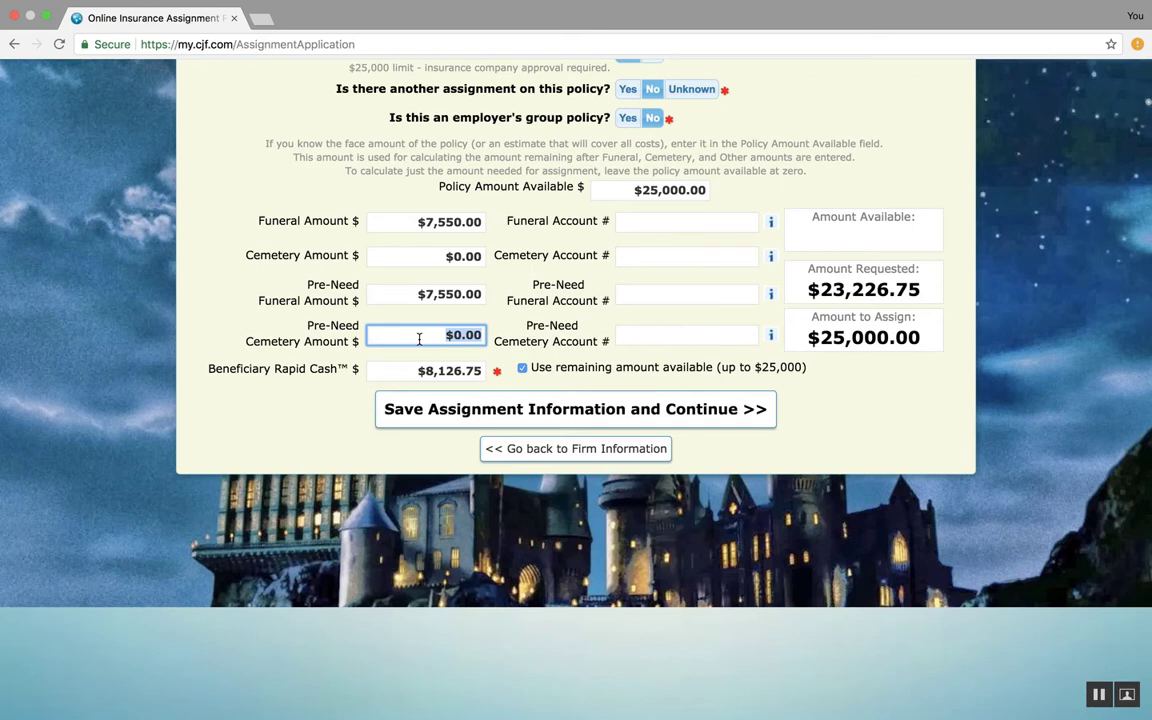
{"action": "left_click", "coordinate": [530, 343]}
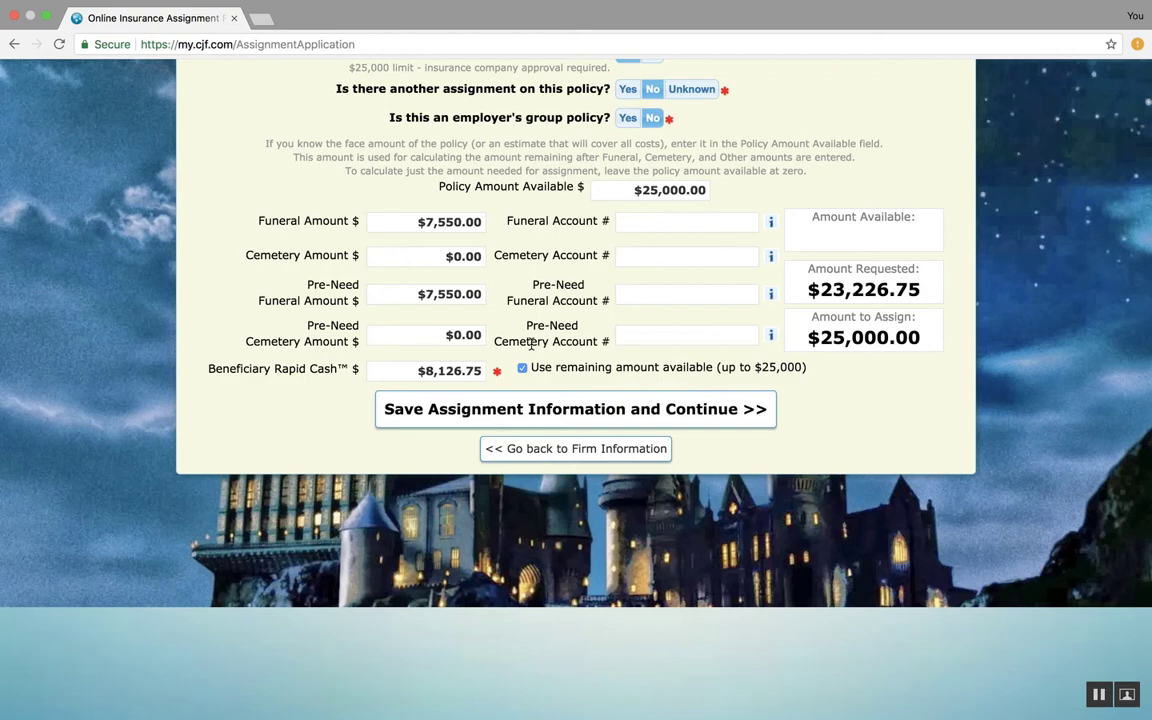
{"action": "scroll", "coordinate": [577, 318], "scroll_direction": "up", "scroll_amount": 5}
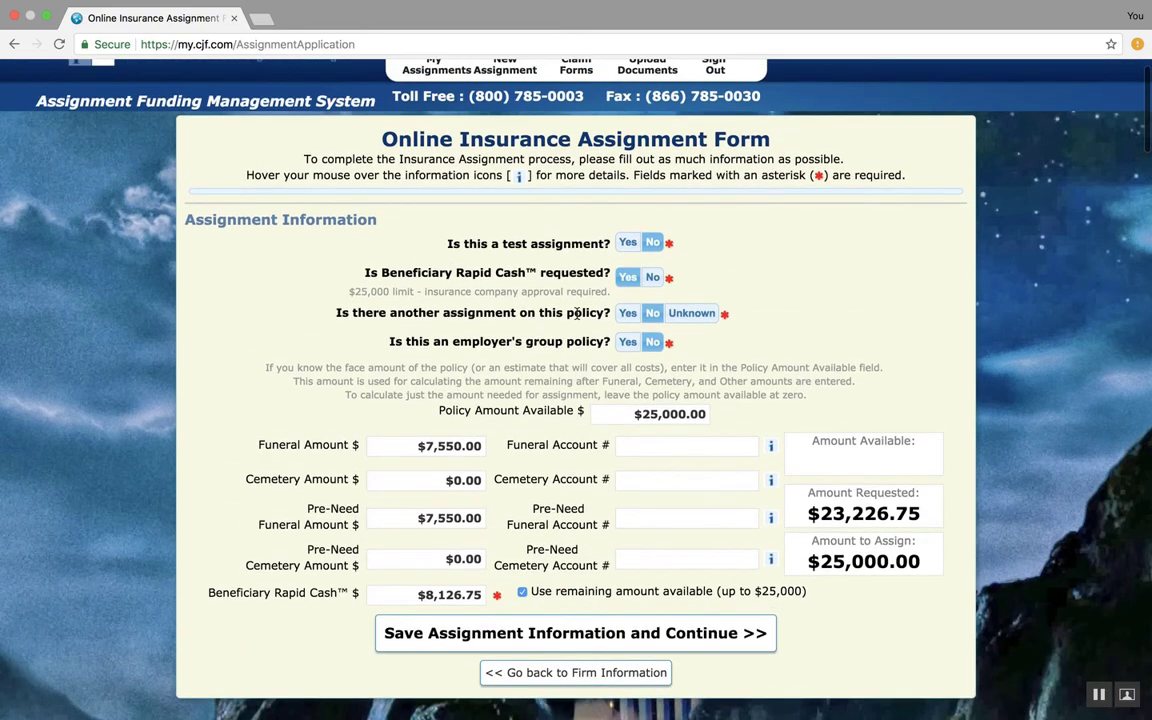
{"action": "scroll", "coordinate": [545, 300], "scroll_direction": "down", "scroll_amount": 1}
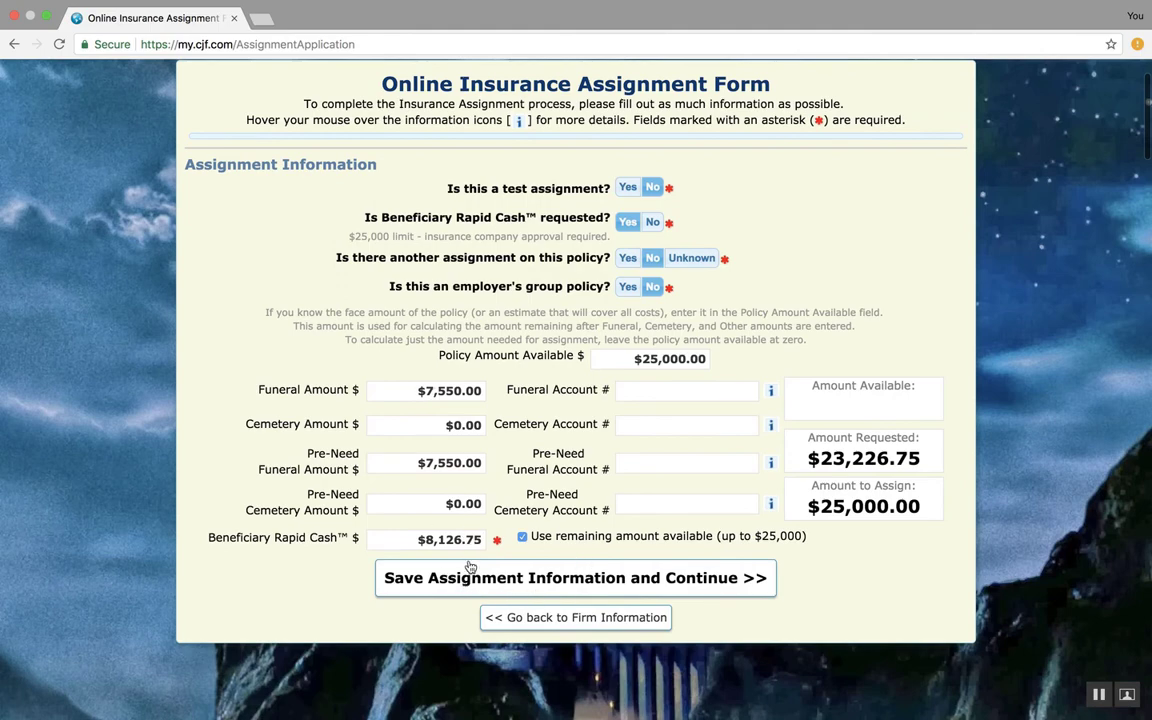
{"action": "left_click", "coordinate": [547, 583]}
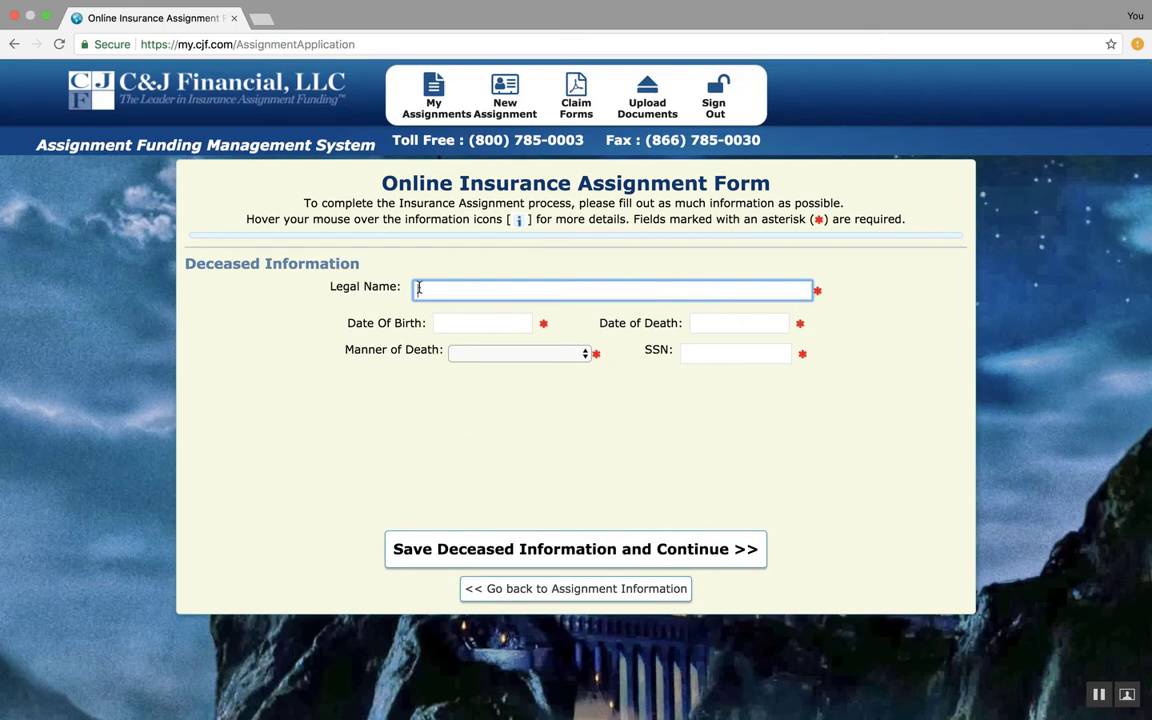
Enter the deceased's legal name and date of birth
{"action": "type", "text": "A DEAD MANN"}
{"action": "key", "text": "Tab"}
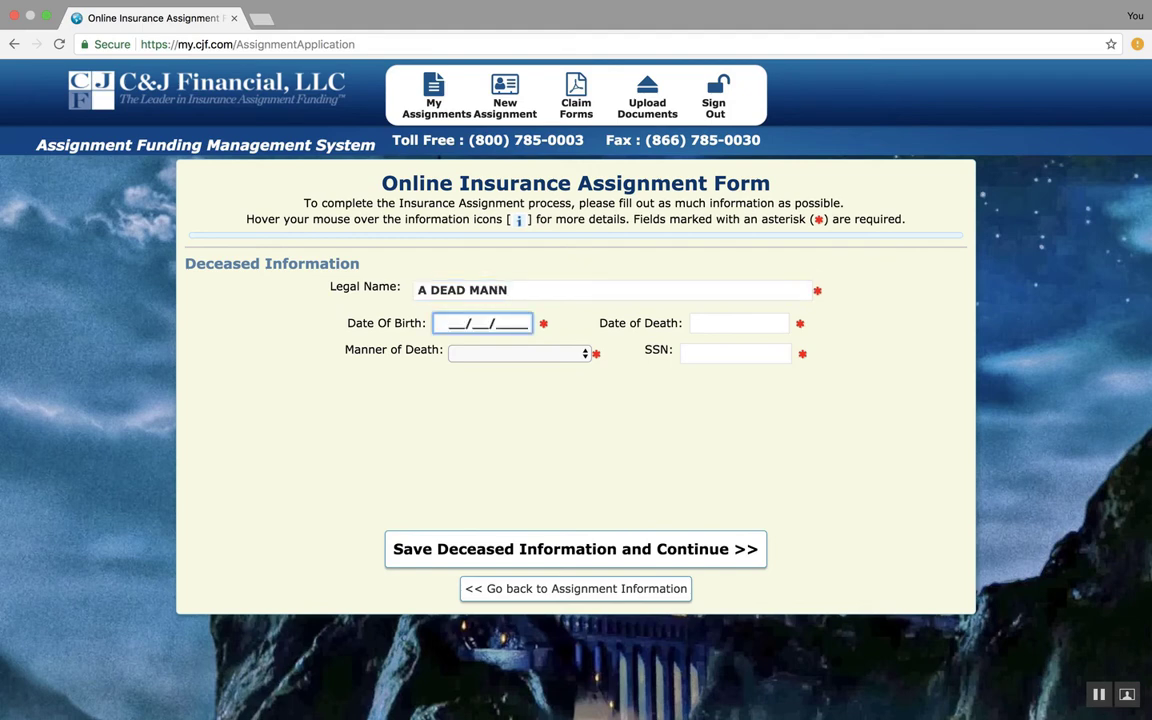
{"action": "type", "text": "01/01/1901"}
{"action": "key", "text": "Tab"}
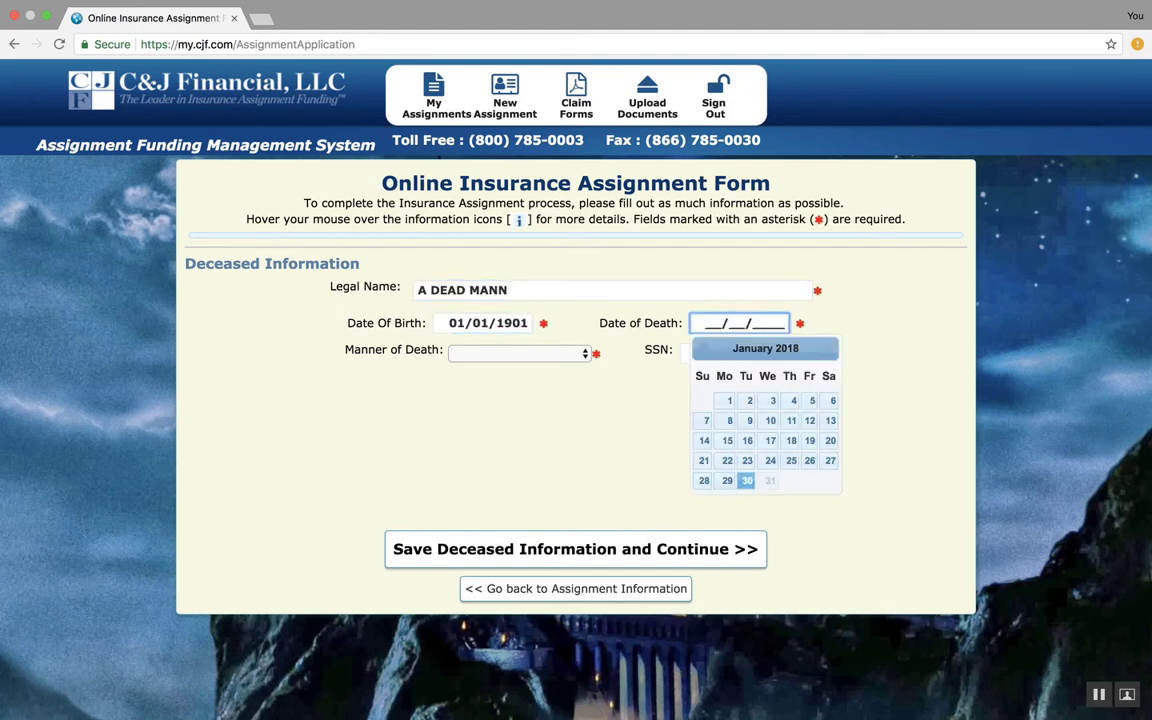
Pick January 30, 2018 as the date of death and set the manner of death to Natural
{"action": "left_click", "coordinate": [748, 481]}
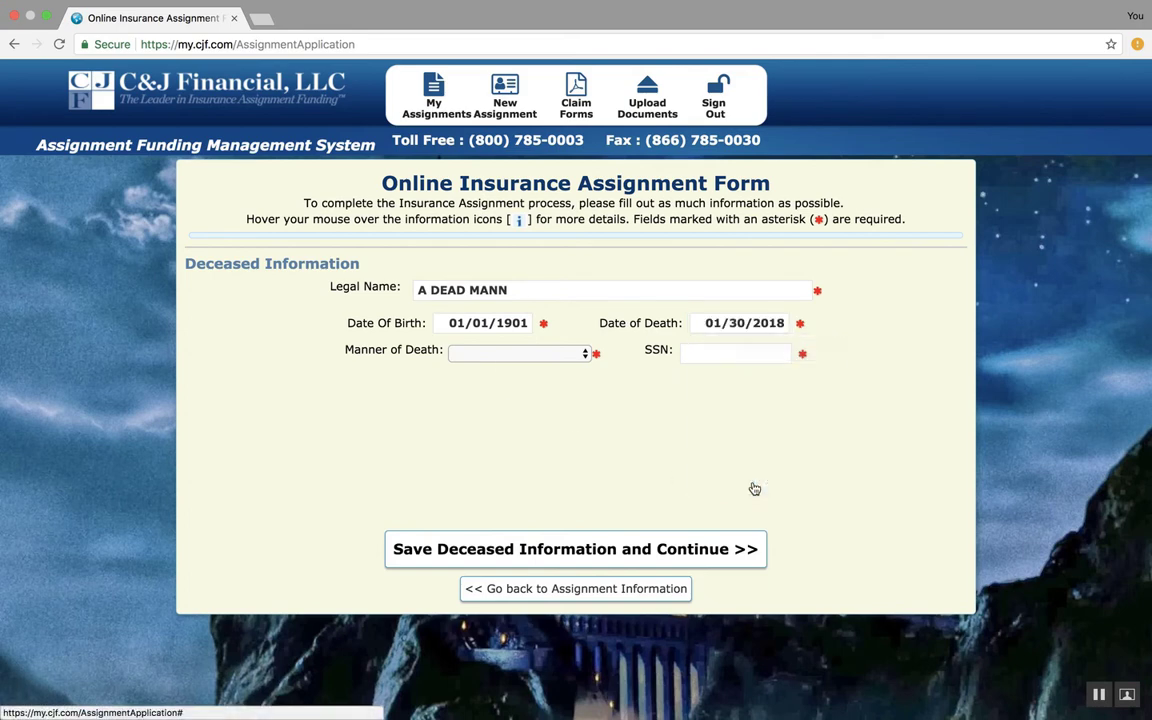
{"action": "left_click", "coordinate": [507, 361]}
{"action": "left_click", "coordinate": [480, 366]}
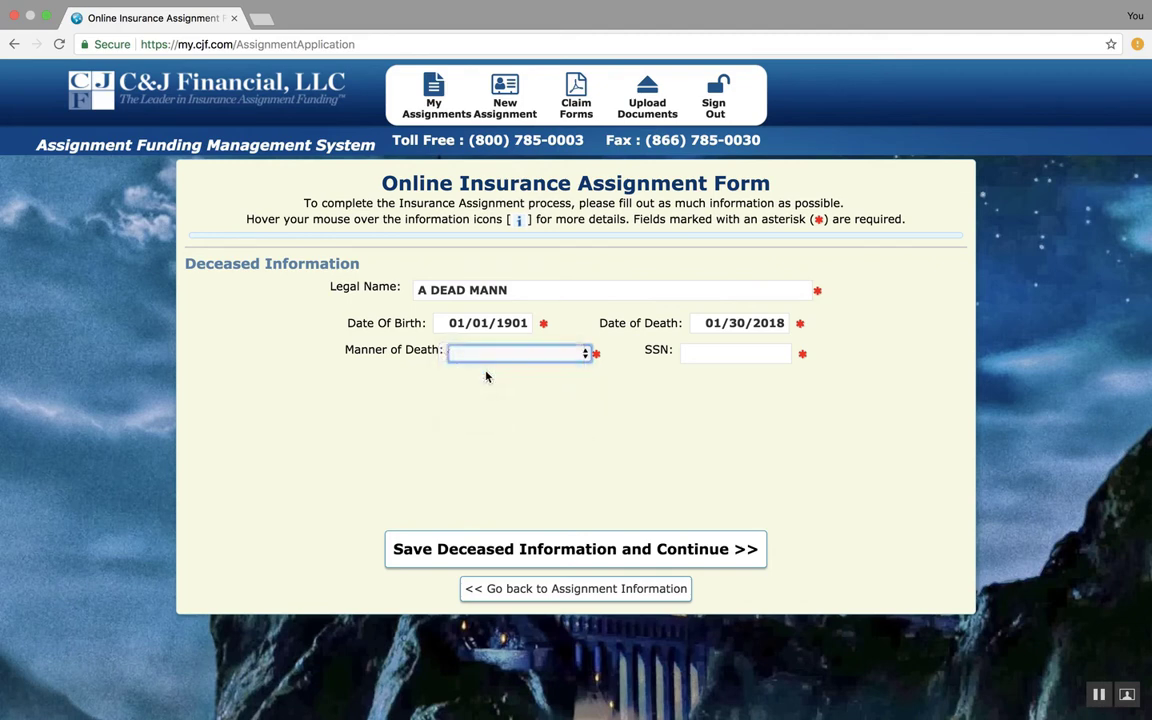
Enter the deceased's SSN and save the deceased information
{"action": "left_click", "coordinate": [710, 357]}
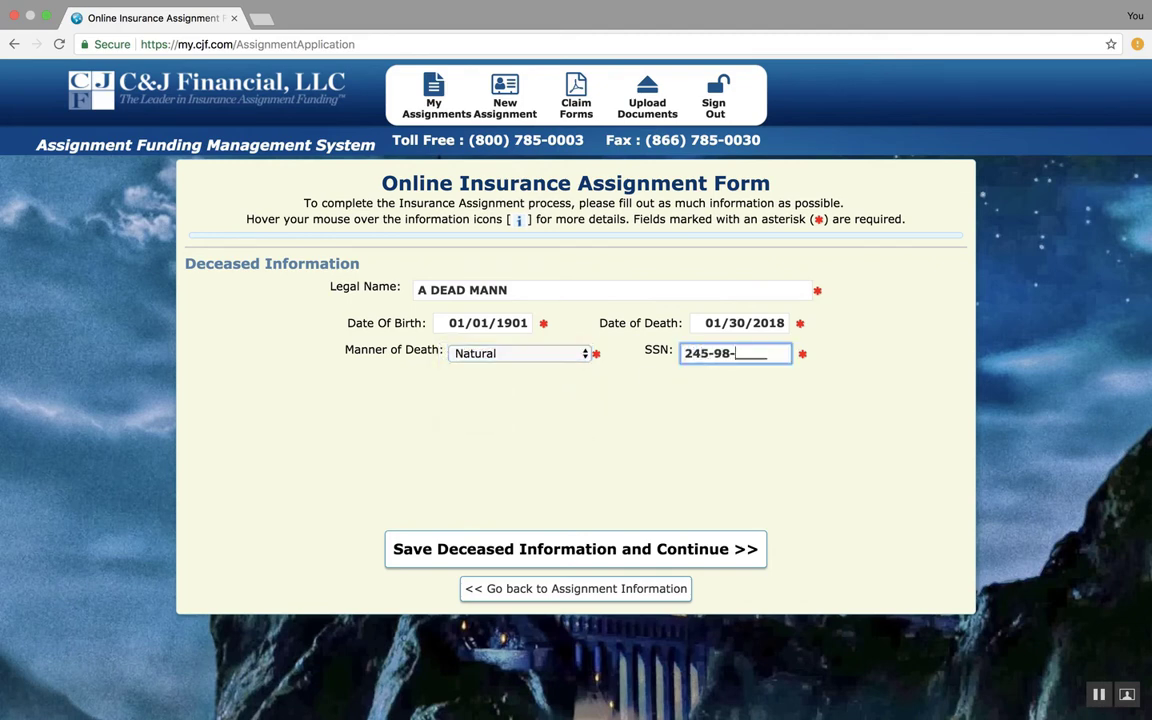
{"action": "left_click", "coordinate": [620, 553]}
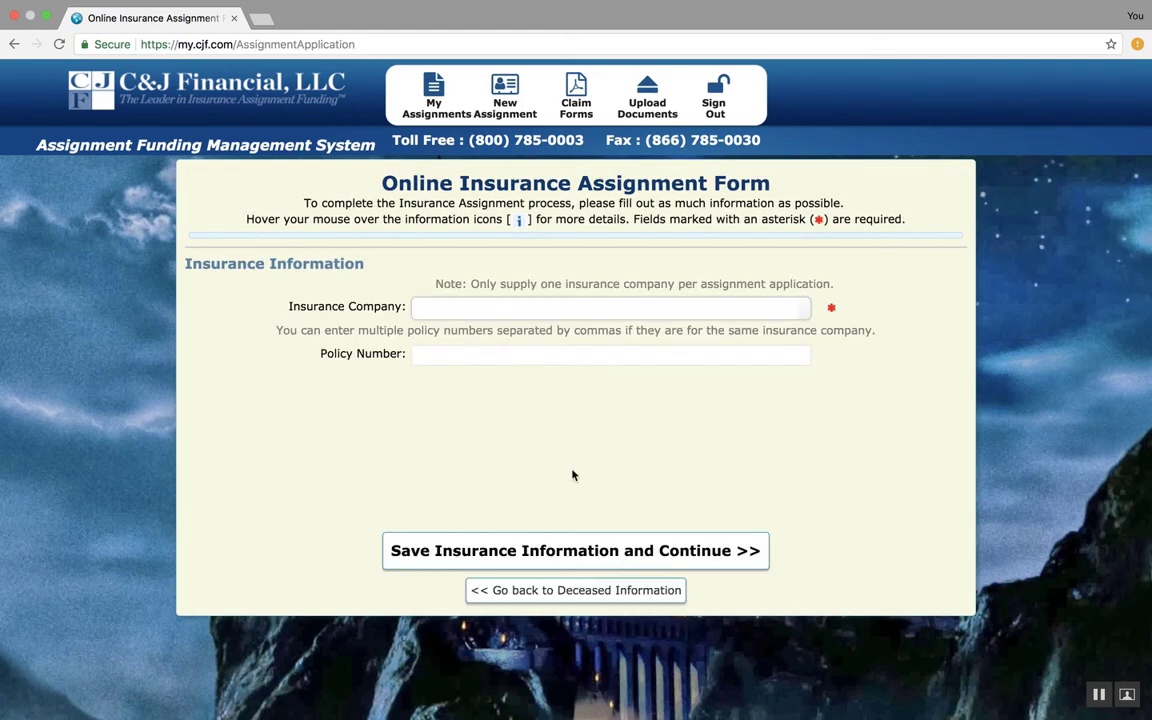
Choose AARP as the insurance company from the suggestions
{"action": "left_click", "coordinate": [421, 306]}
{"action": "type", "text": "AARP"}
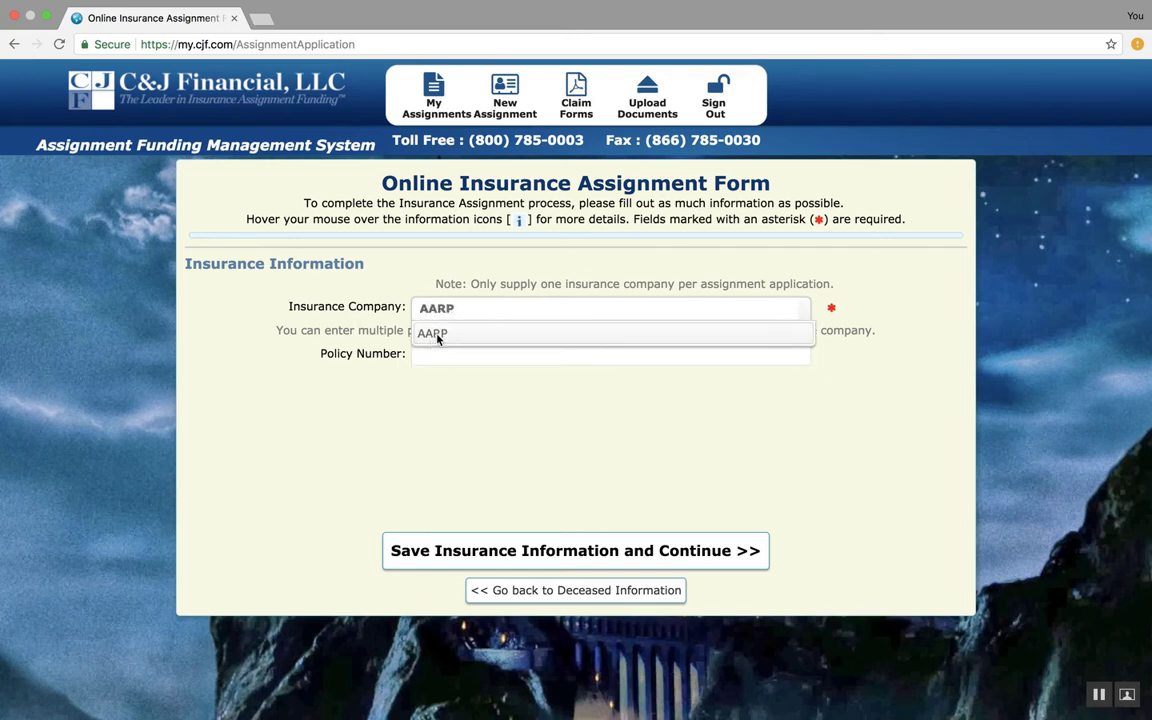
{"action": "left_click", "coordinate": [438, 336]}
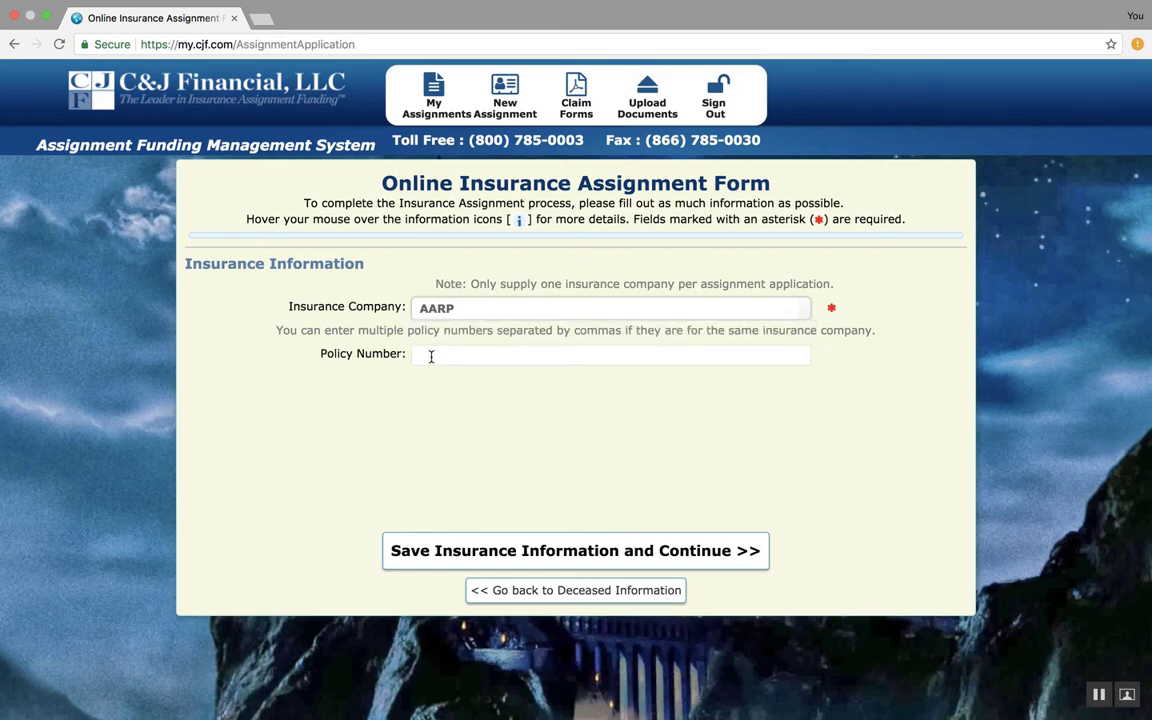
Enter three comma-separated policy numbers and save the insurance information
{"action": "left_click", "coordinate": [428, 354]}
{"action": "type", "text": "12"}
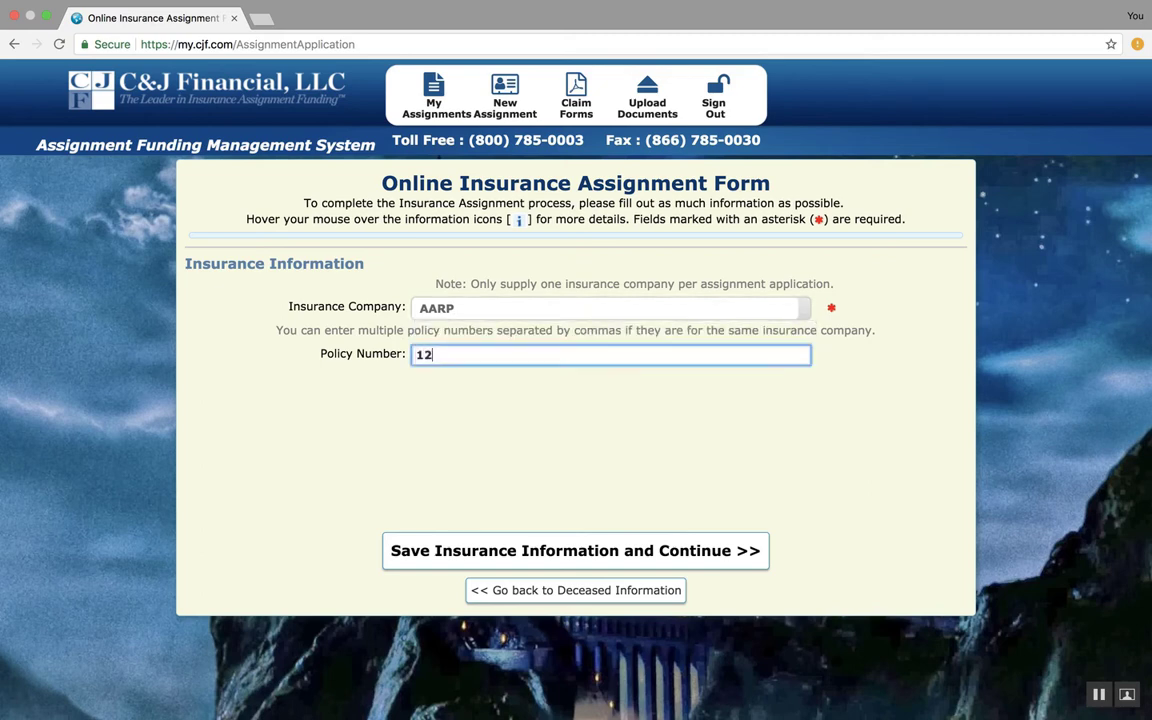
{"action": "type", "text": "345,"}
{"action": "type", "text": "234565,43215"}
{"action": "left_click", "coordinate": [474, 556]}
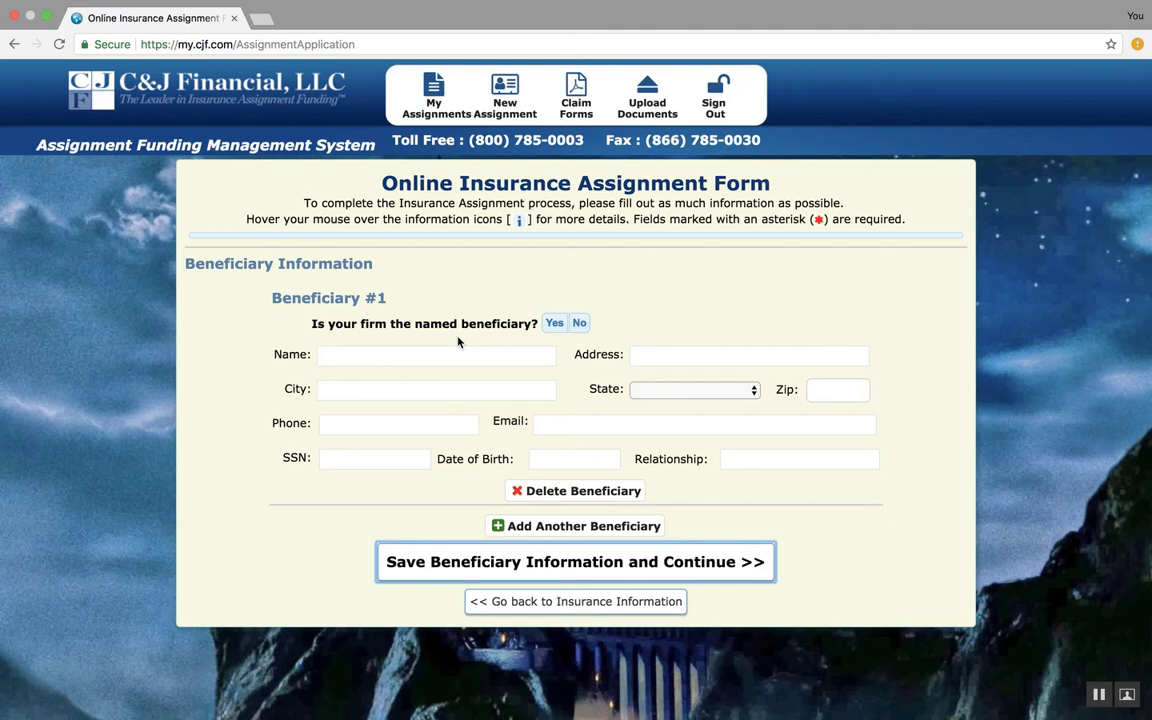
Answer No to whether the firm is the named beneficiary and No to whether the primary beneficiary is deceased
{"action": "left_click", "coordinate": [556, 328]}
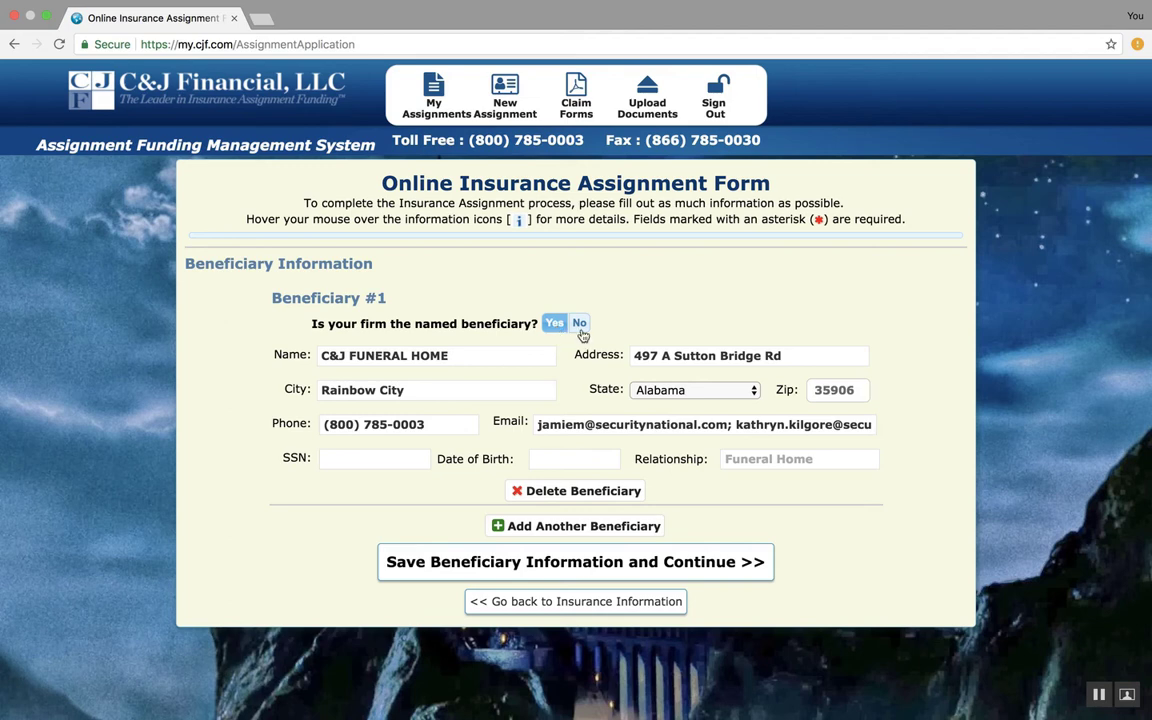
{"action": "left_click", "coordinate": [580, 325]}
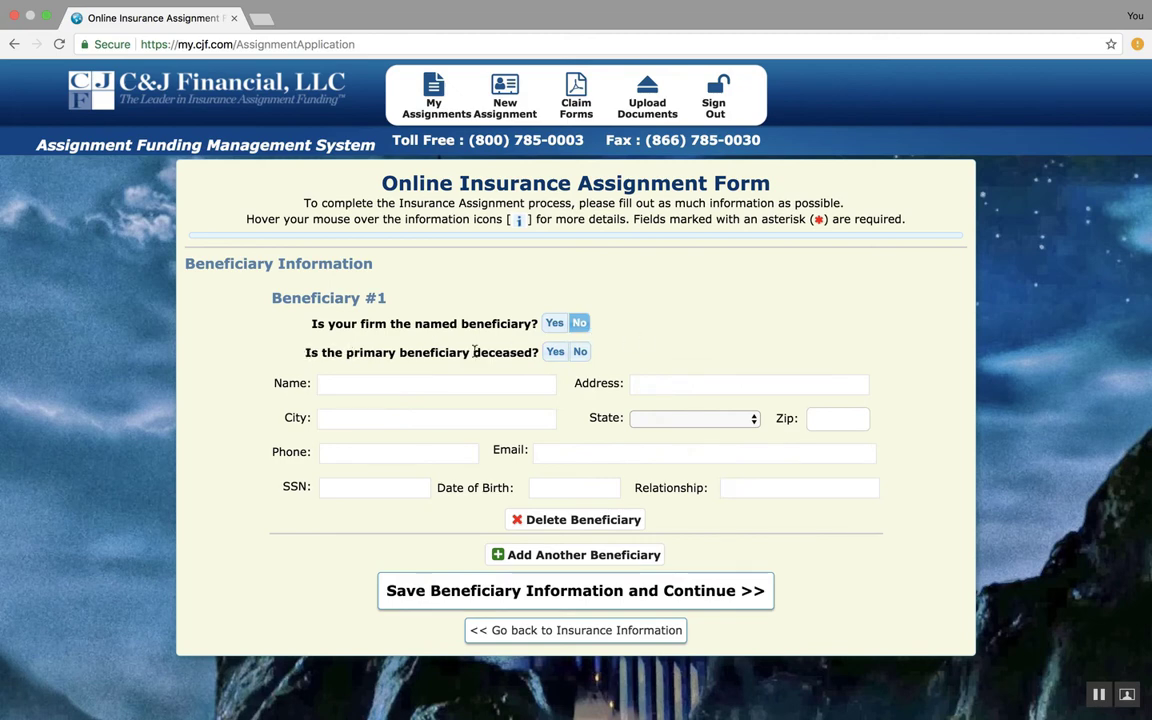
{"action": "left_click", "coordinate": [580, 354]}
Enter the first beneficiary's name and street address
{"action": "left_click", "coordinate": [324, 385]}
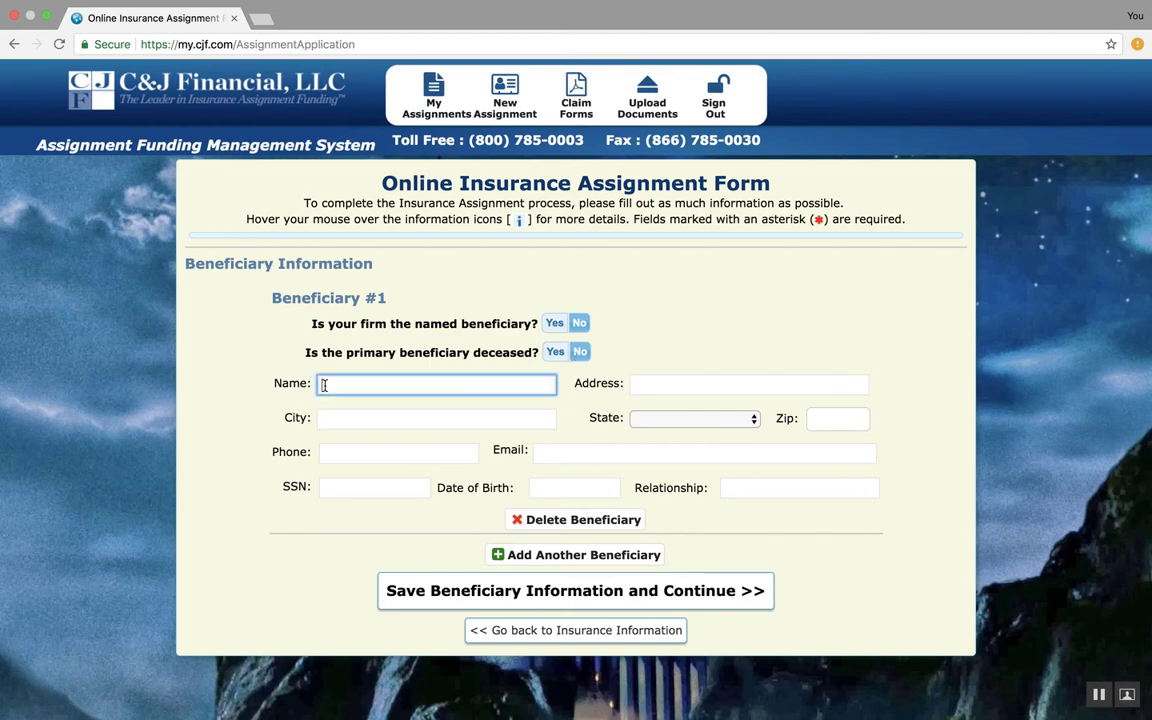
{"action": "type", "text": "A LIVE WOMAN"}
{"action": "key", "text": "Tab"}
{"action": "type", "text": "1"}
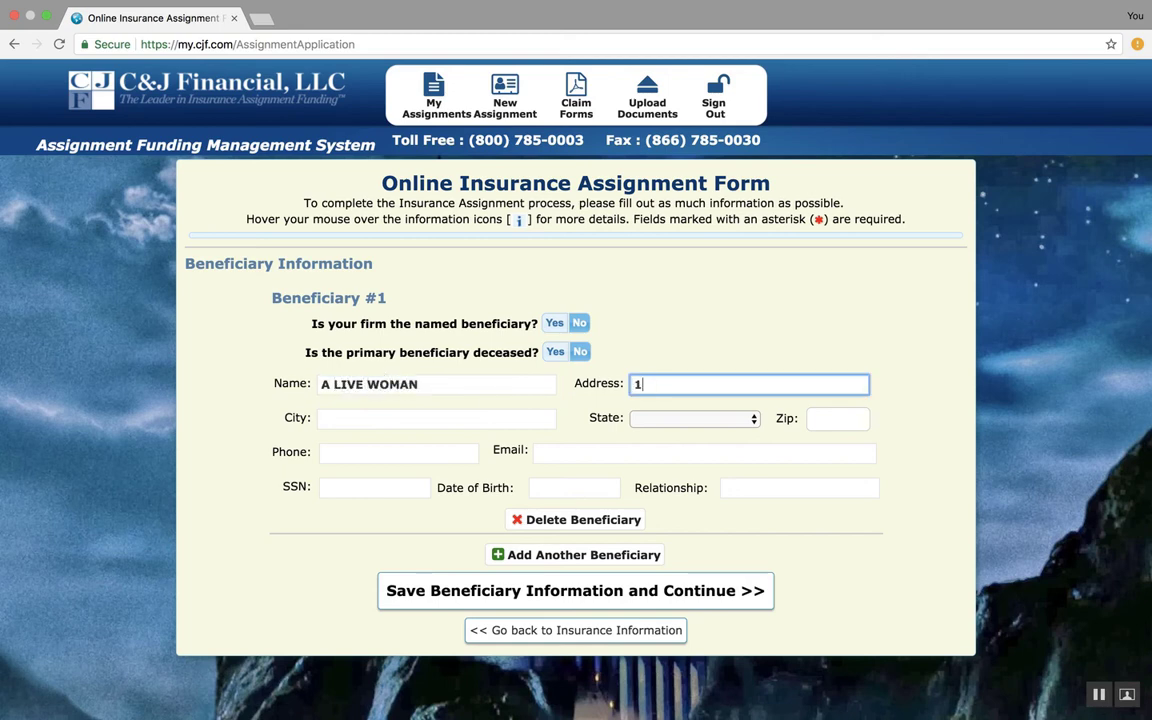
{"action": "type", "text": "23 MAIN ST"}
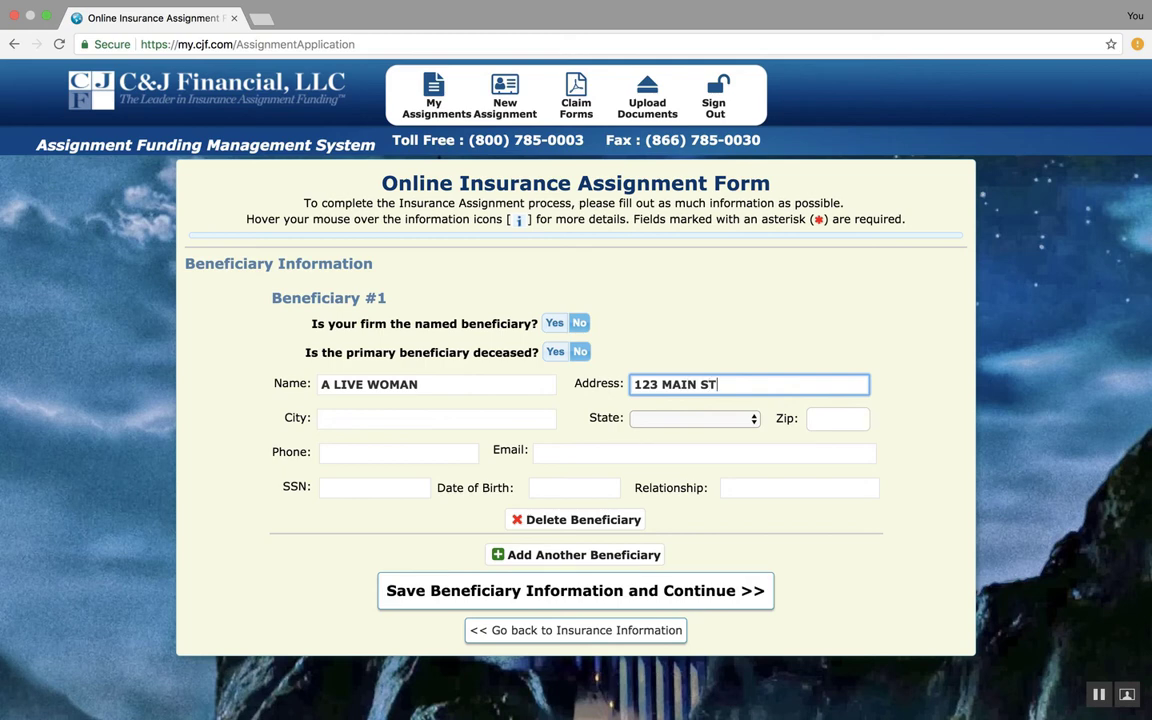
{"action": "key", "text": "Tab"}
Enter the beneficiary's city, select Alabama as the state, and fill in the zip code
{"action": "type", "text": "ANTY"}
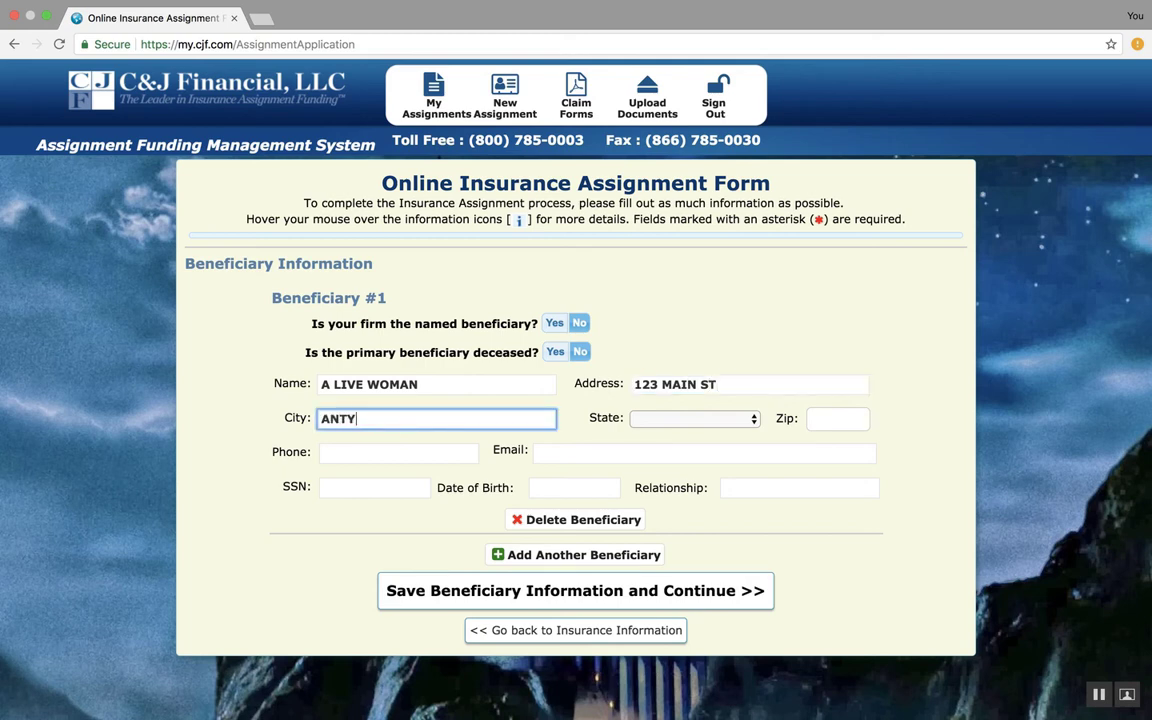
{"action": "key", "text": "BackSpace"}
{"action": "key", "text": "BackSpace"}
{"action": "type", "text": "YTOWN"}
{"action": "key", "text": "Tab"}
{"action": "key", "text": "a"}
{"action": "key", "text": "Tab"}
{"action": "type", "text": "12345"}
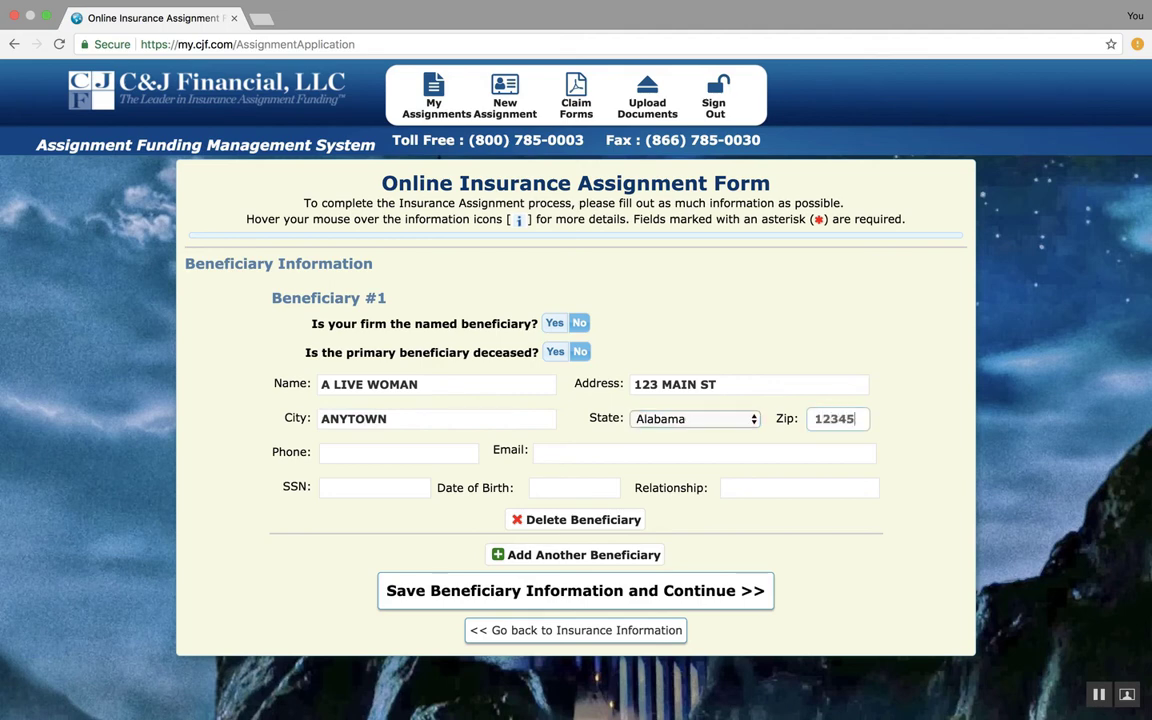
Fill in the beneficiary's phone number and e-mail address
{"action": "key", "text": "Tab"}
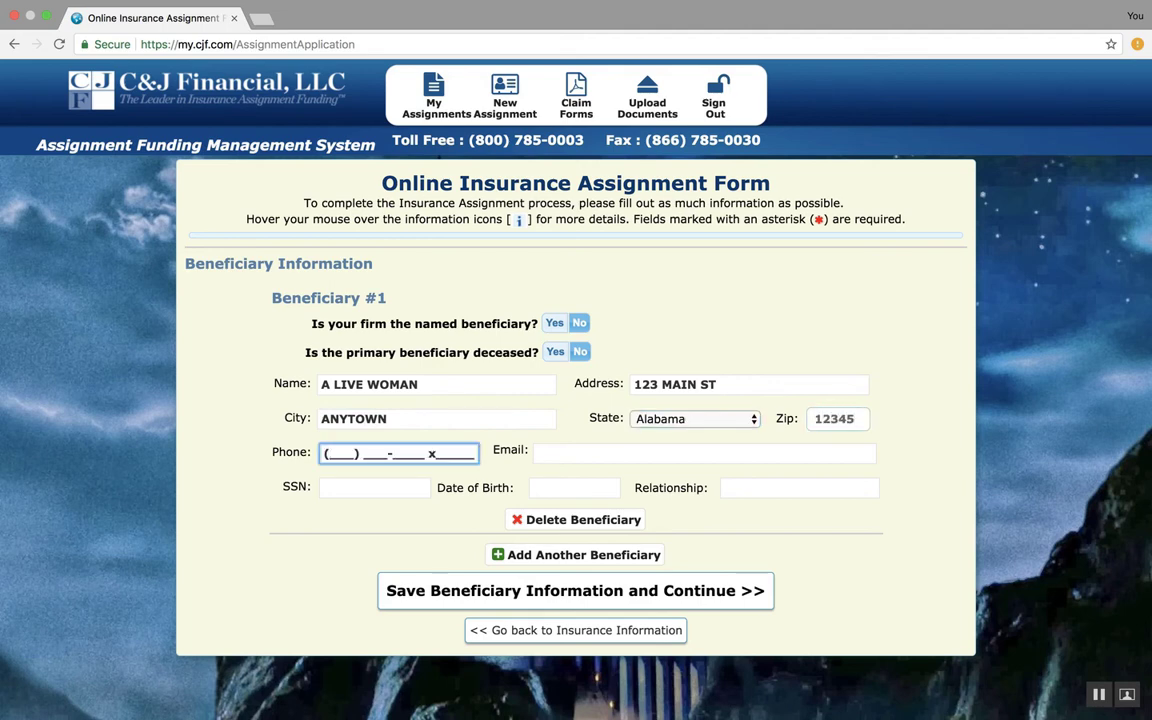
{"action": "type", "text": "555) 555-5555 x"}
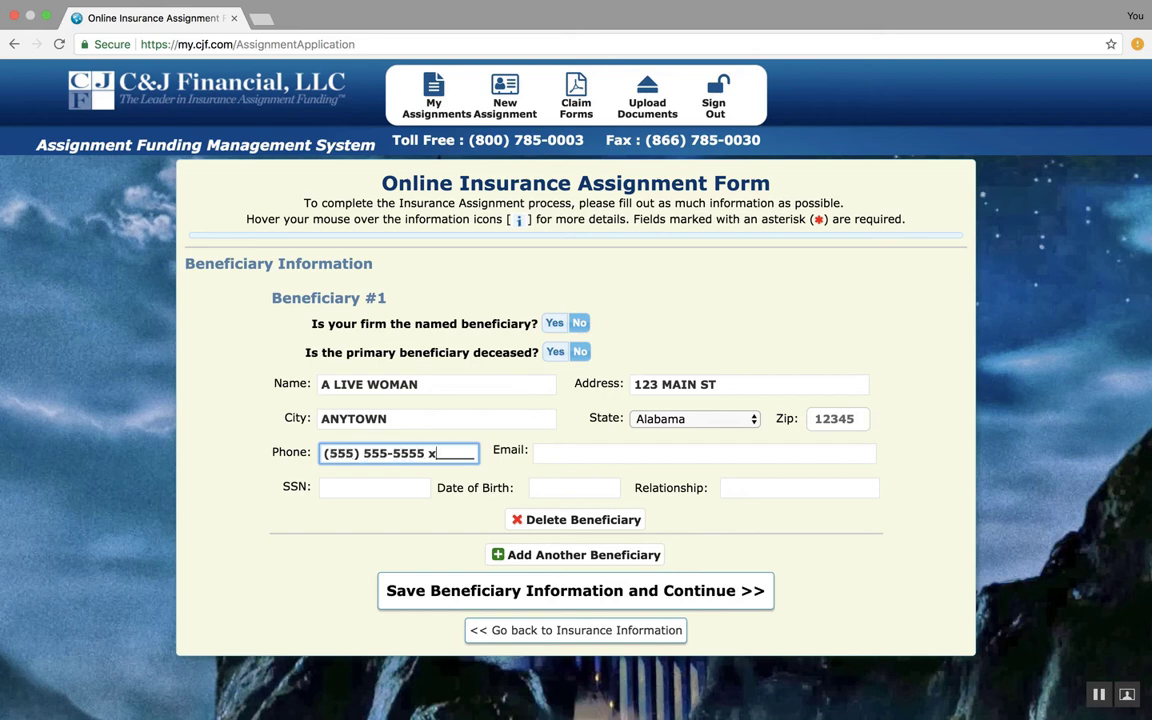
{"action": "key", "text": "Tab"}
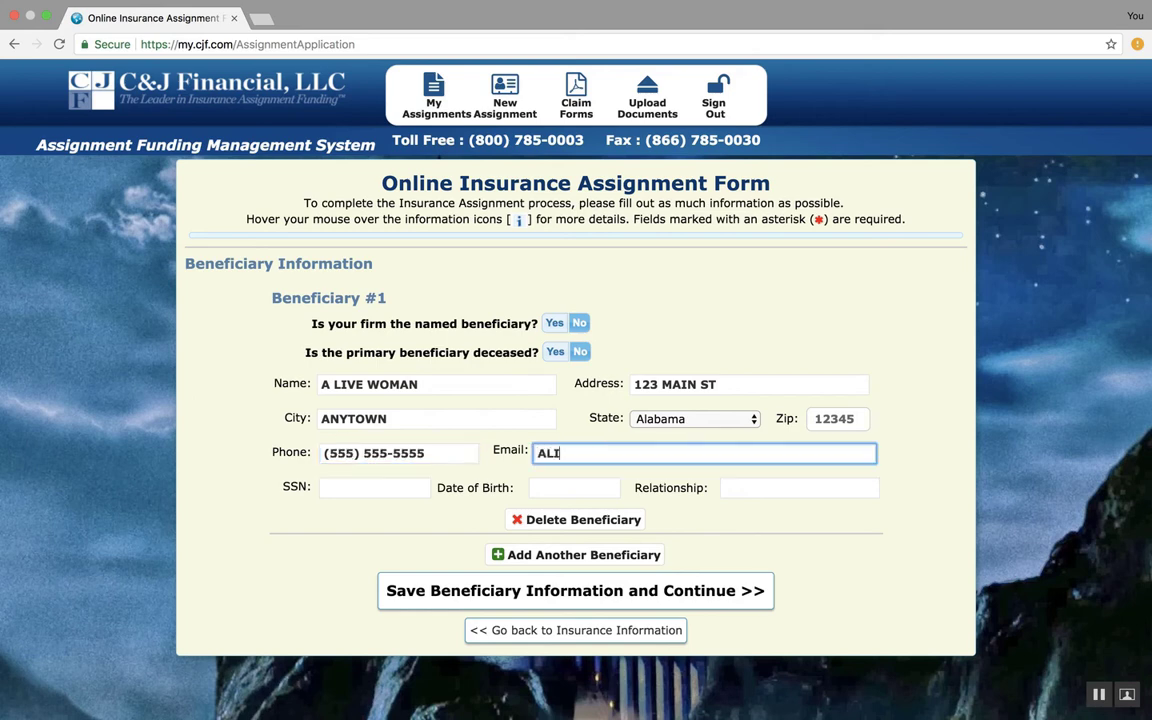
{"action": "key", "text": "Tab"}
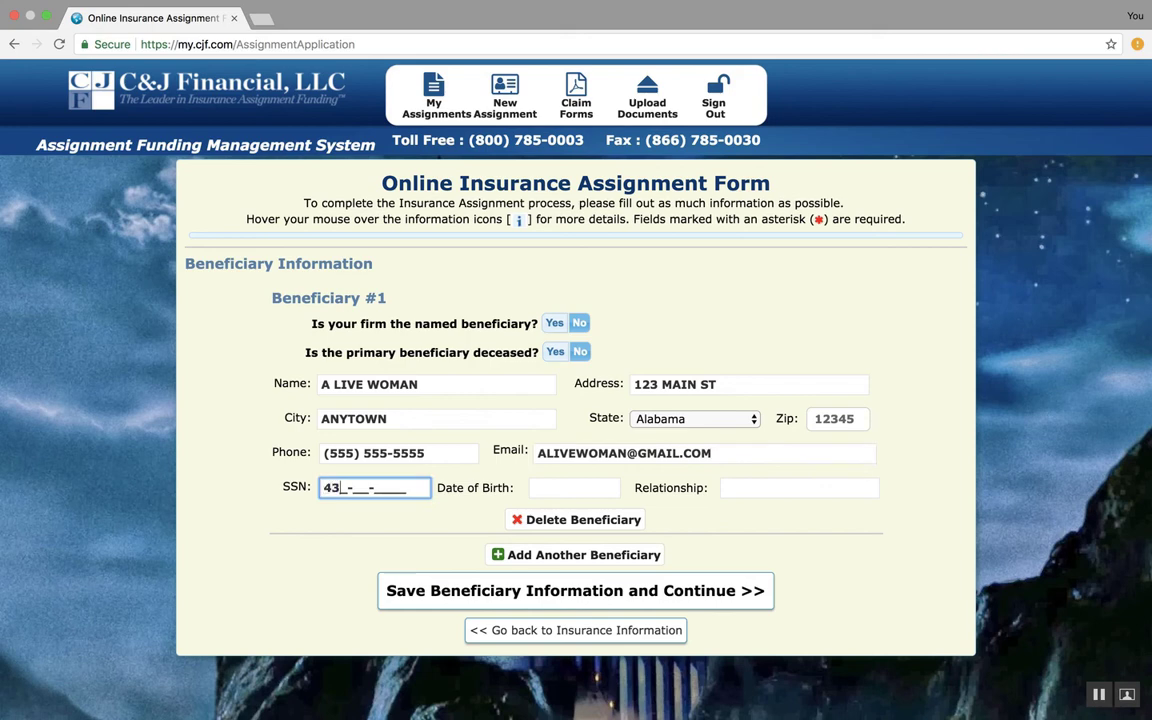
Enter the beneficiary's SSN and date of birth
{"action": "left_click", "coordinate": [545, 487]}
{"action": "type", "text": "01"}
{"action": "key", "text": "BackSpace"}
{"action": "key", "text": "BackSpace"}
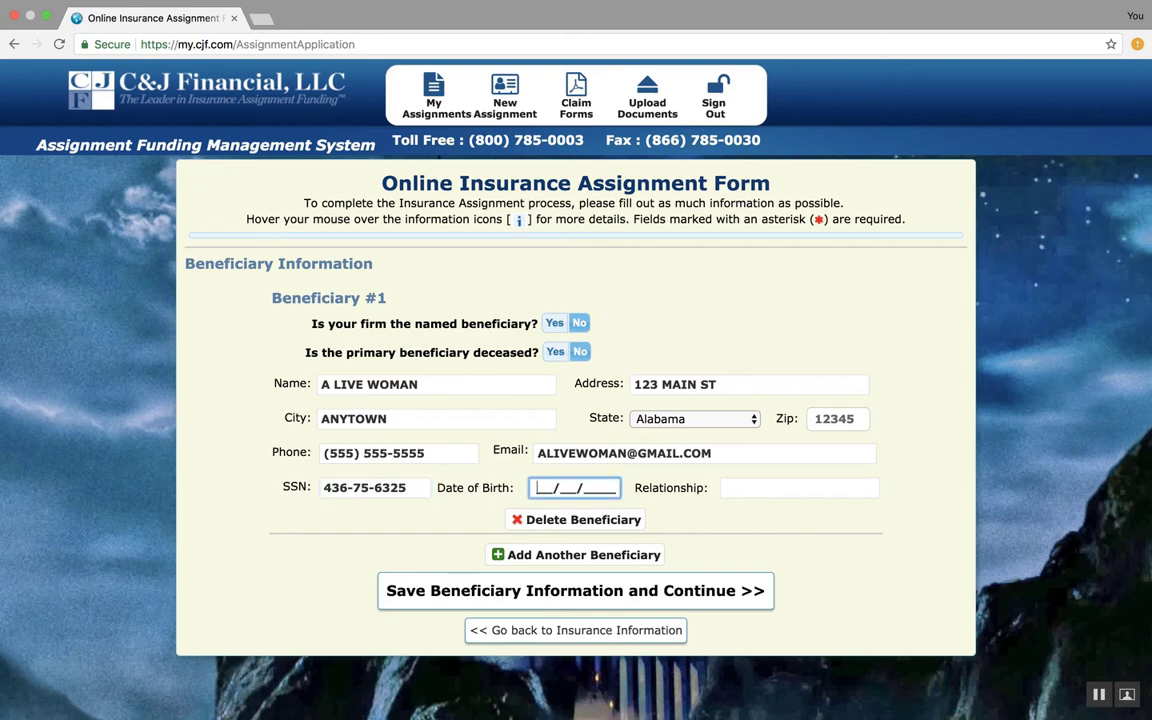
{"action": "type", "text": "01/01/1902"}
Set the beneficiary's relationship to SPOUSE and add another beneficiary entry
{"action": "left_click", "coordinate": [736, 493]}
{"action": "type", "text": "SPOUSE"}
{"action": "left_click", "coordinate": [551, 556]}
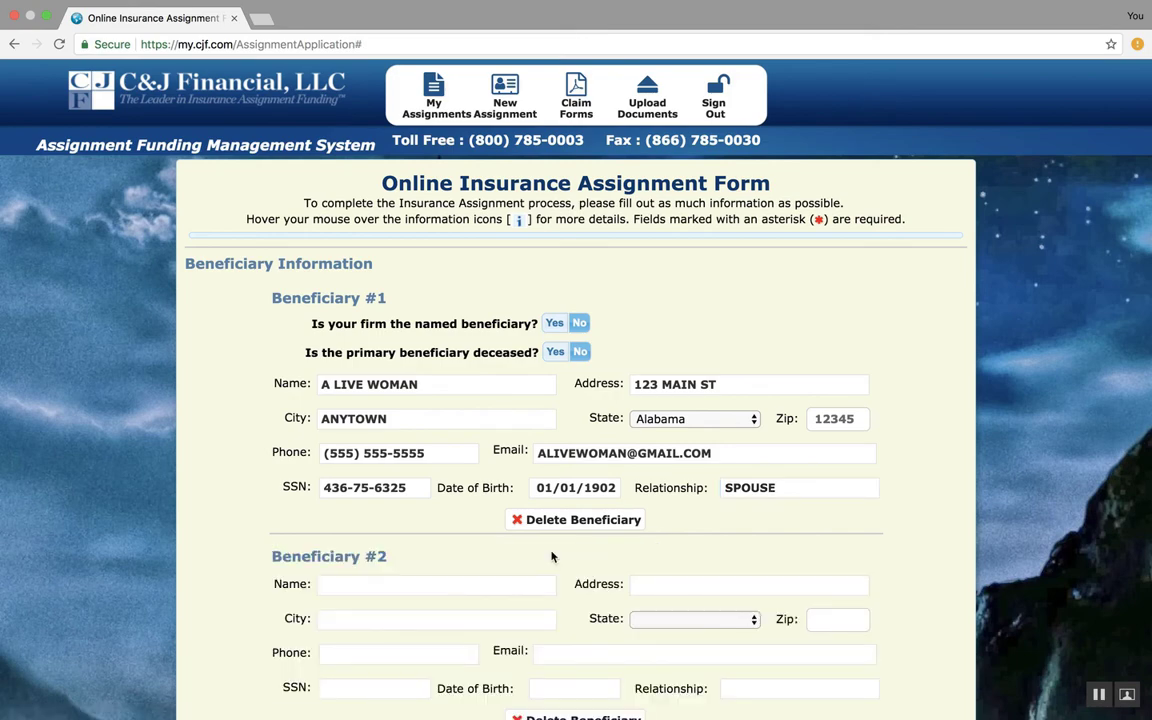
Delete the two empty extra beneficiary entries, keeping only Beneficiary #1
{"action": "scroll", "coordinate": [603, 583], "scroll_direction": "down", "scroll_amount": 3}
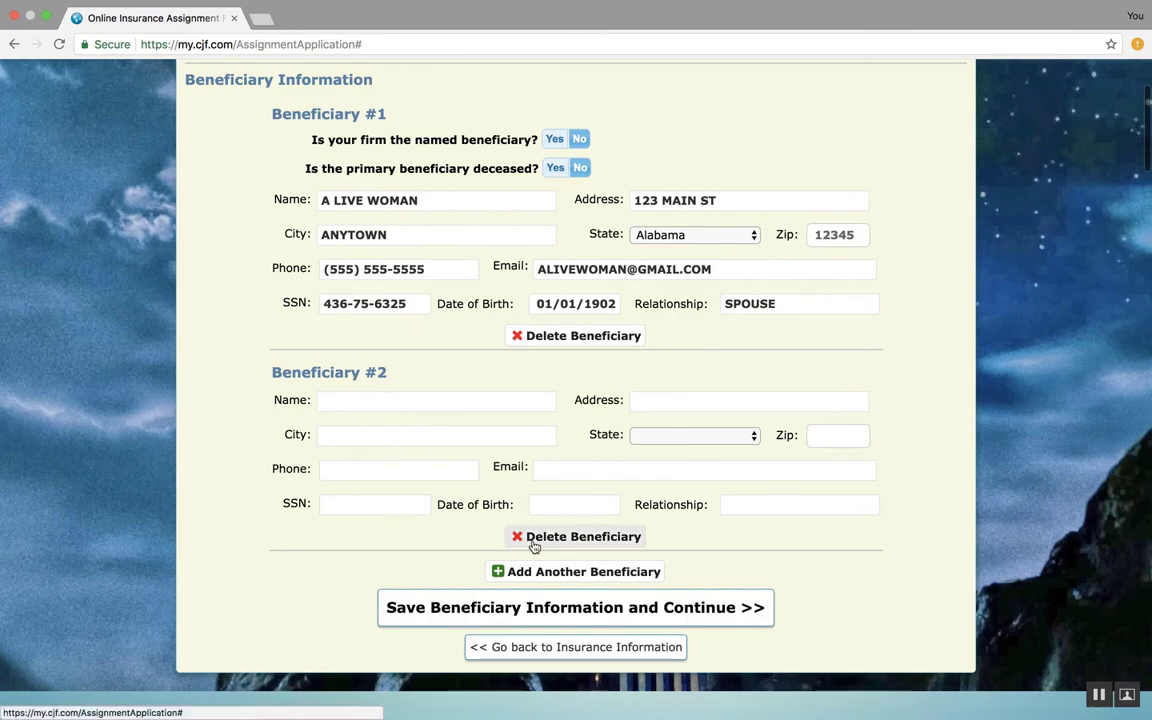
{"action": "scroll", "coordinate": [524, 578], "scroll_direction": "up", "scroll_amount": 3}
{"action": "scroll", "coordinate": [441, 531], "scroll_direction": "down", "scroll_amount": 5}
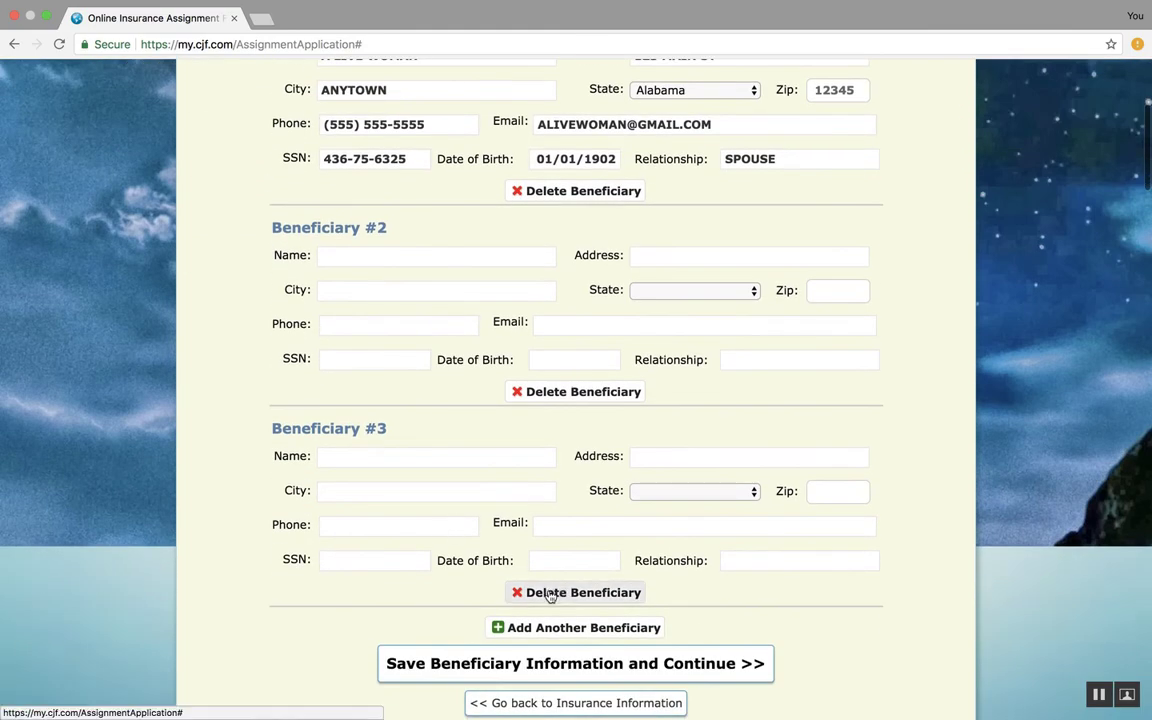
{"action": "left_click", "coordinate": [553, 591]}
{"action": "left_click", "coordinate": [530, 391]}
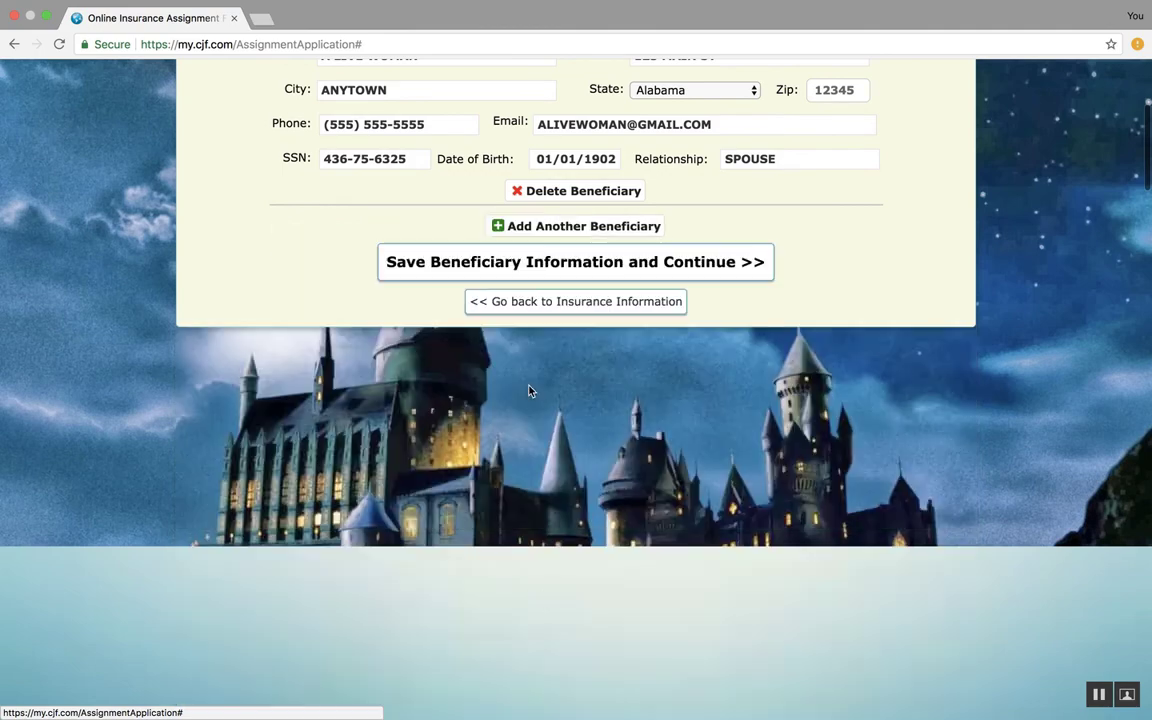
Save the beneficiary information and continue to the review page
{"action": "scroll", "coordinate": [442, 209], "scroll_direction": "up", "scroll_amount": 2}
{"action": "scroll", "coordinate": [442, 209], "scroll_direction": "up", "scroll_amount": 2}
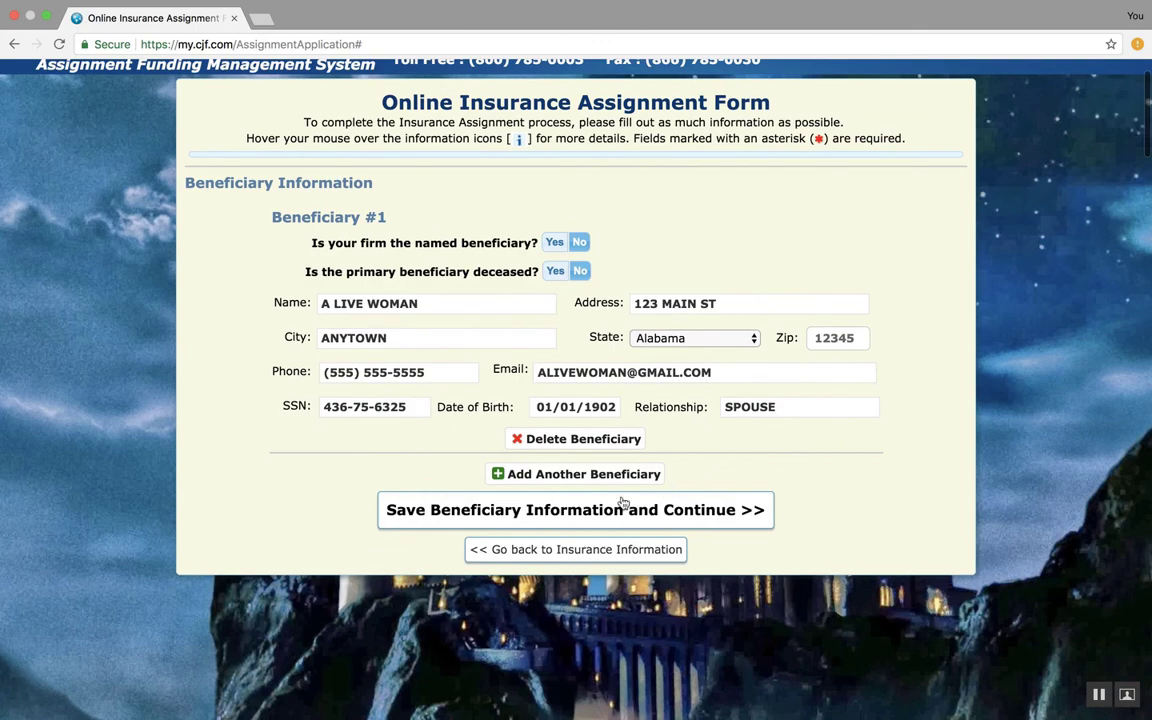
{"action": "left_click", "coordinate": [555, 519]}
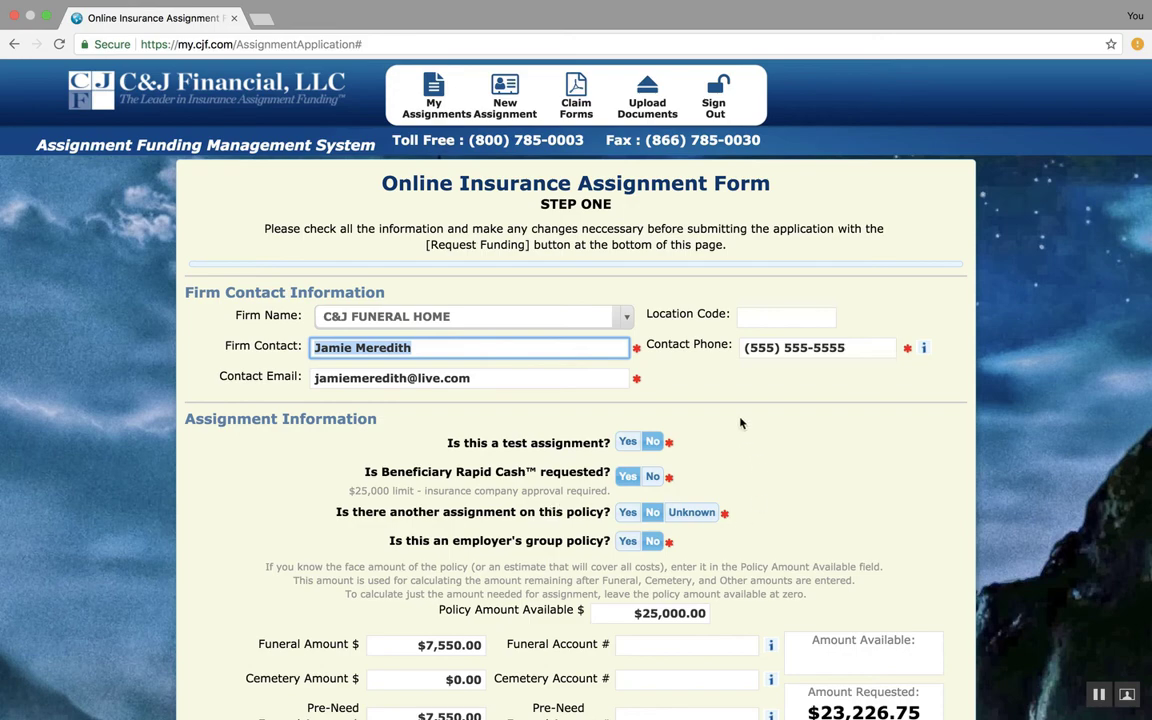
Review the form and uncheck the option to use the remaining amount available for Beneficiary Rapid Cash
{"action": "scroll", "coordinate": [741, 423], "scroll_direction": "down", "scroll_amount": 3}
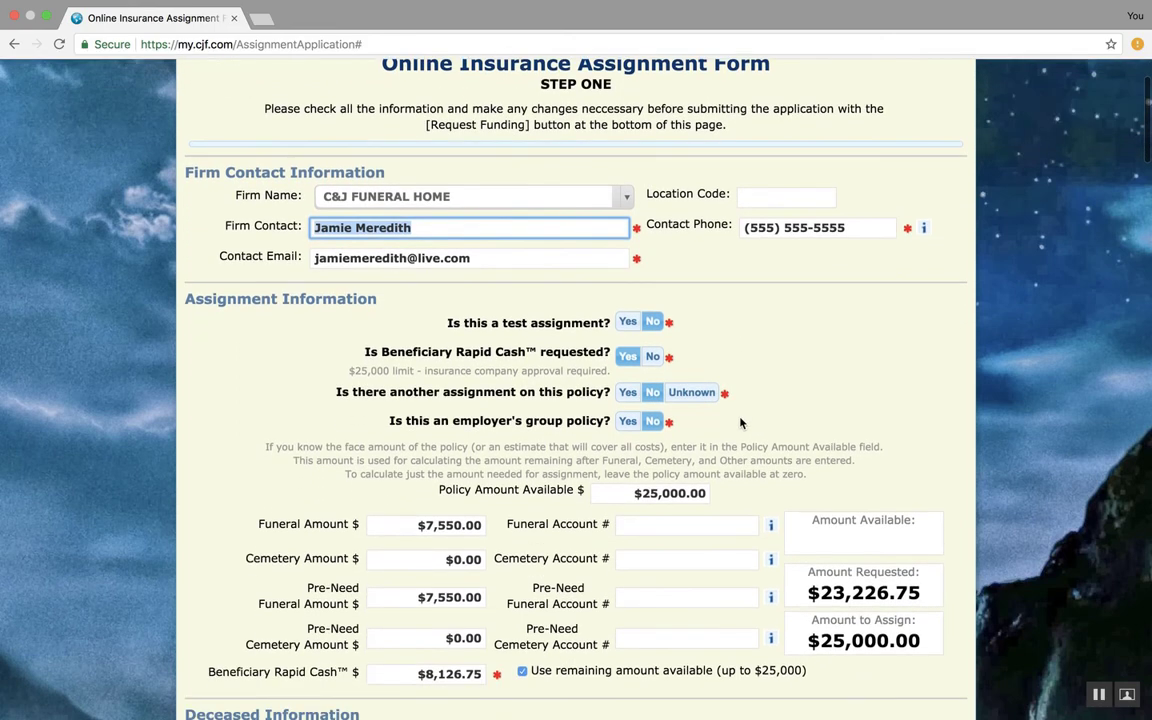
{"action": "scroll", "coordinate": [741, 423], "scroll_direction": "down", "scroll_amount": 7}
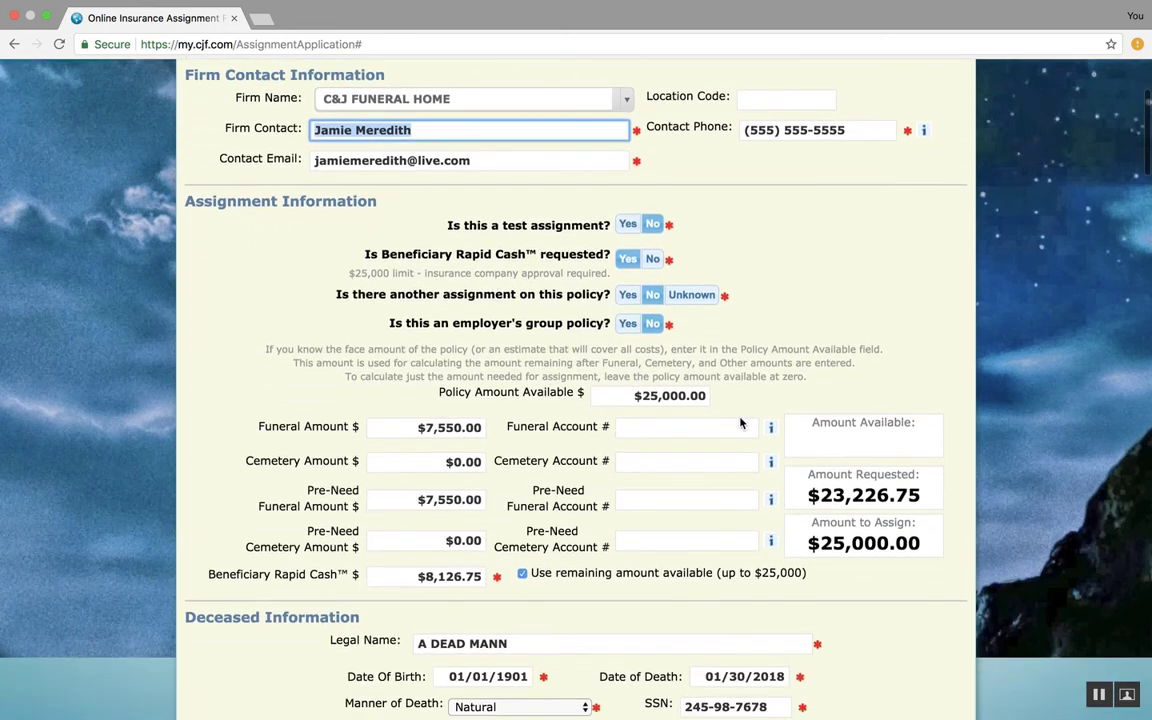
{"action": "scroll", "coordinate": [739, 419], "scroll_direction": "down", "scroll_amount": 12}
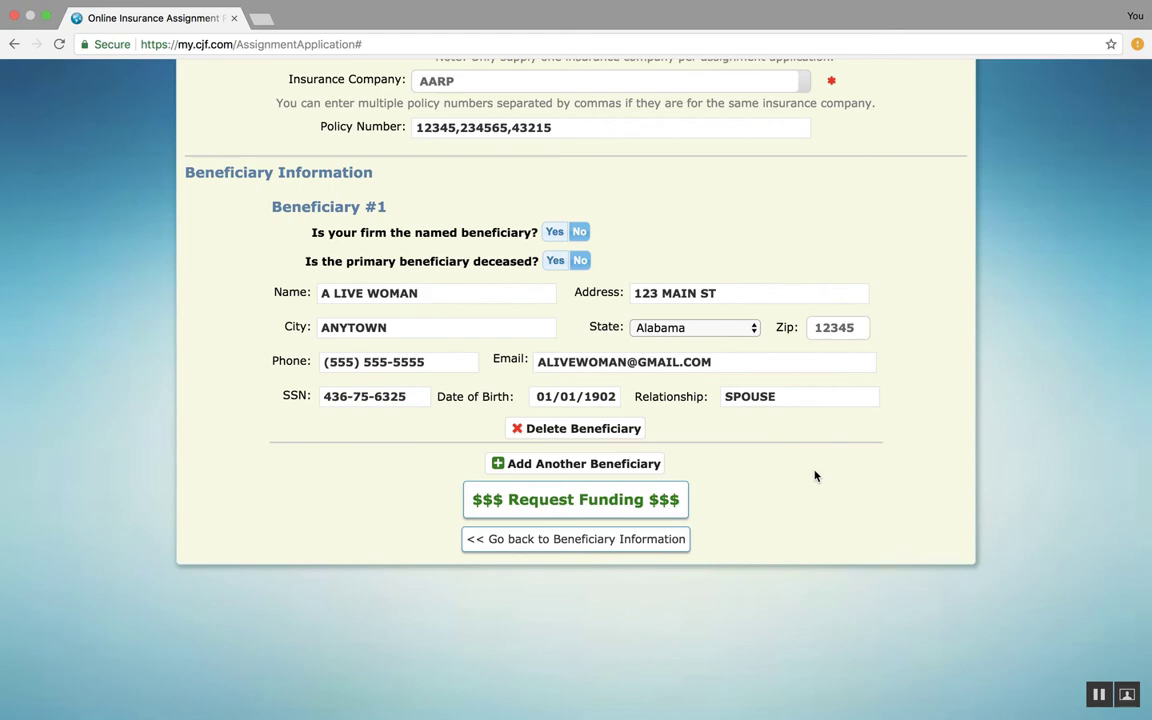
{"action": "scroll", "coordinate": [815, 476], "scroll_direction": "up", "scroll_amount": 12}
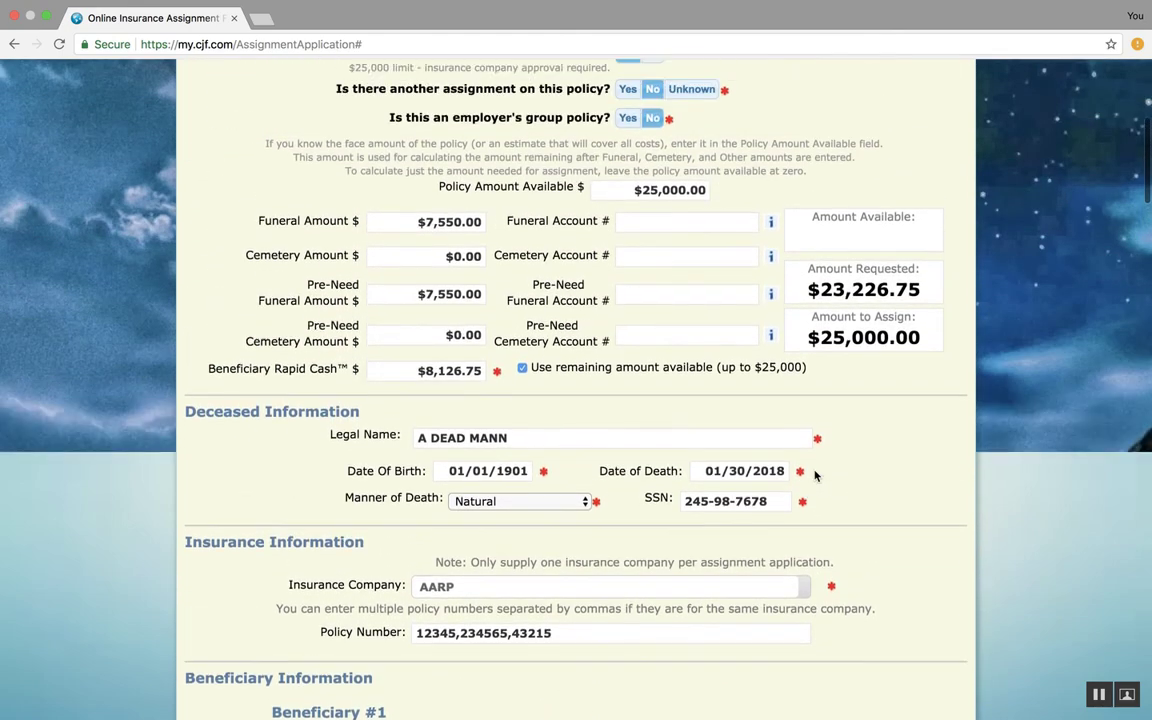
{"action": "scroll", "coordinate": [815, 476], "scroll_direction": "up", "scroll_amount": 5}
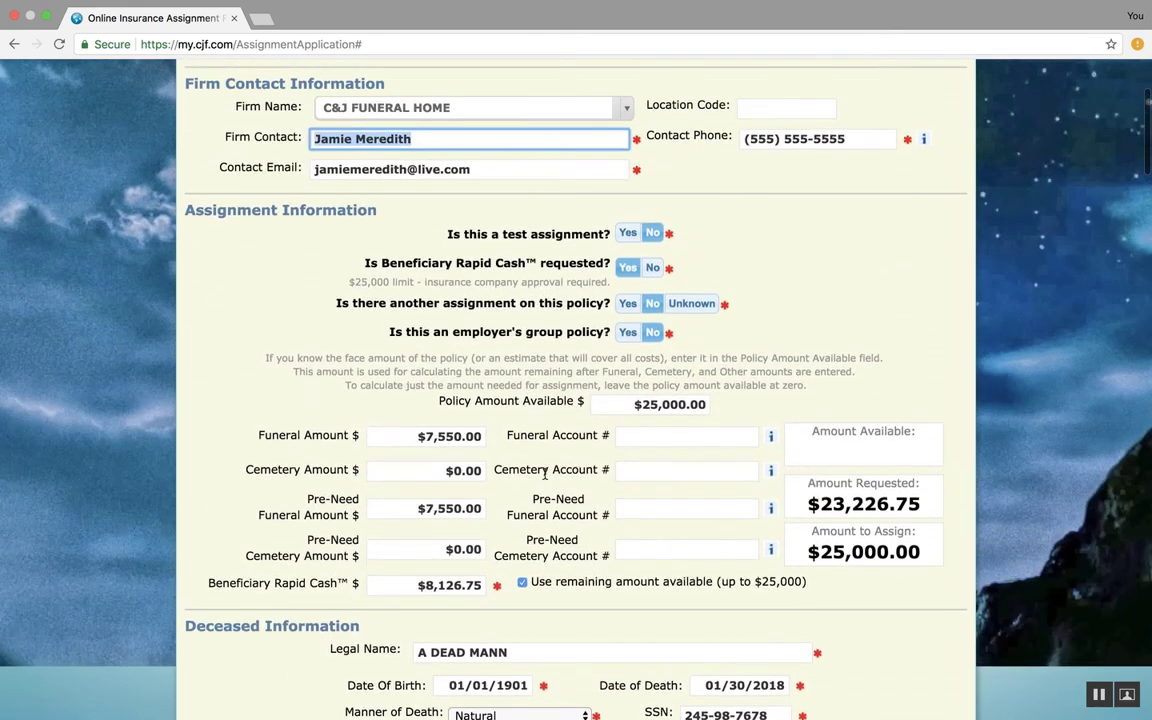
{"action": "scroll", "coordinate": [545, 475], "scroll_direction": "up", "scroll_amount": 2}
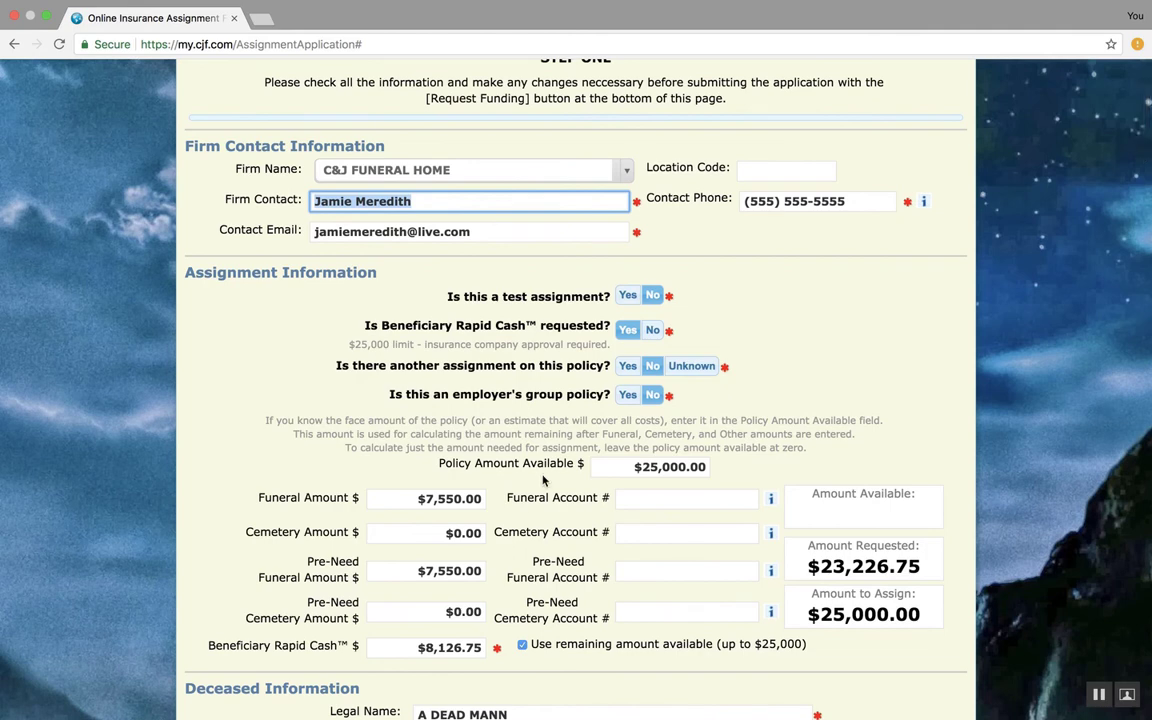
{"action": "left_click", "coordinate": [522, 645]}
{"action": "left_click", "coordinate": [522, 645]}
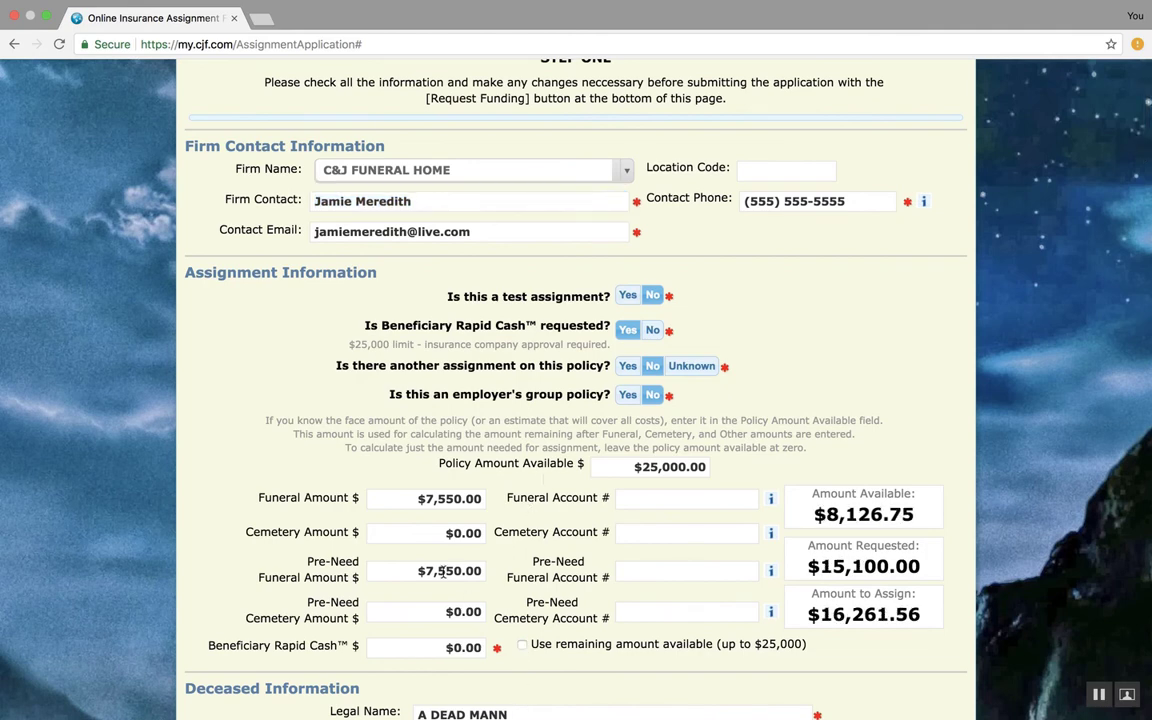
Clear the Pre-Need Funeral Amount to $0.00
{"action": "left_click", "coordinate": [482, 571]}
{"action": "mouse_move", "coordinate": [481, 572]}
{"action": "left_mouse_down"}
{"action": "mouse_move", "coordinate": [446, 571]}
{"action": "mouse_move", "coordinate": [479, 573]}
{"action": "left_mouse_up"}
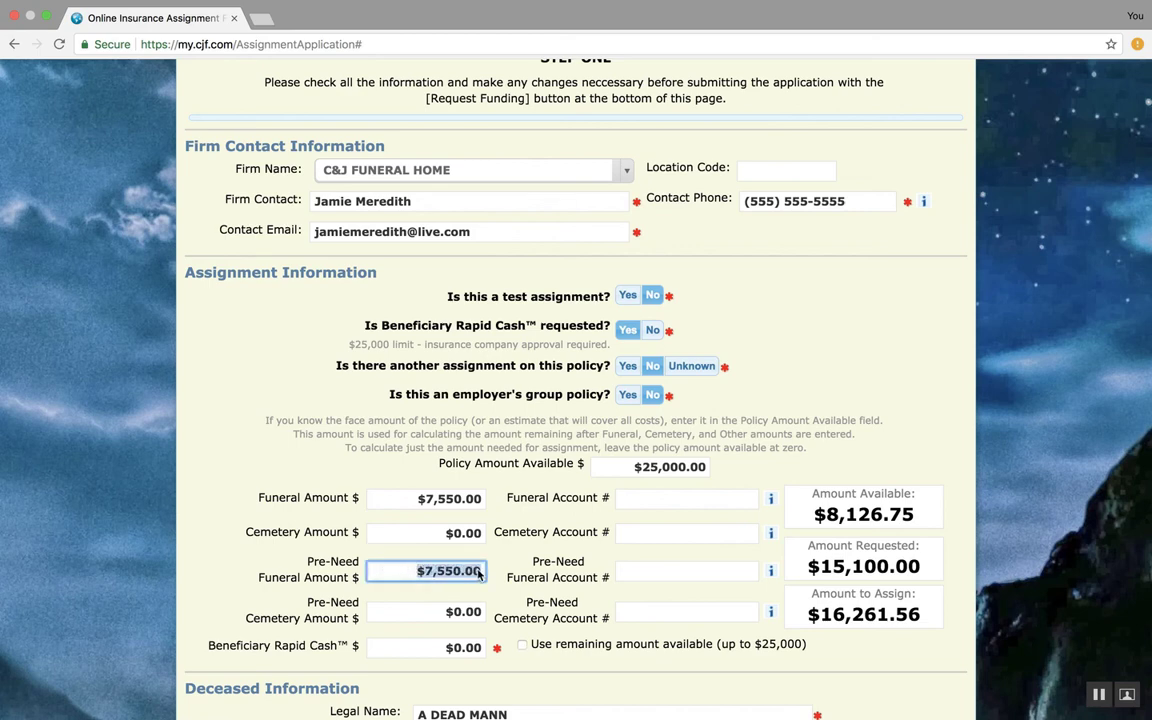
{"action": "key", "text": "BackSpace"}
{"action": "left_click", "coordinate": [505, 578]}
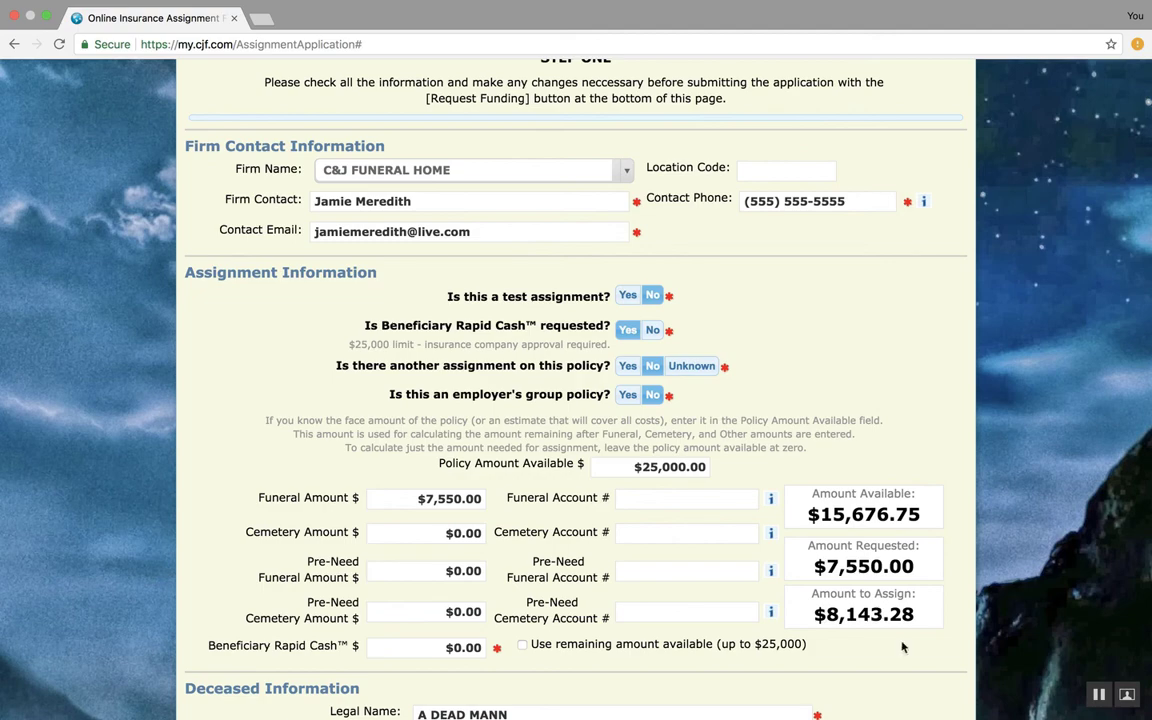
Try to submit the application by requesting funding
{"action": "scroll", "coordinate": [714, 610], "scroll_direction": "down", "scroll_amount": 5}
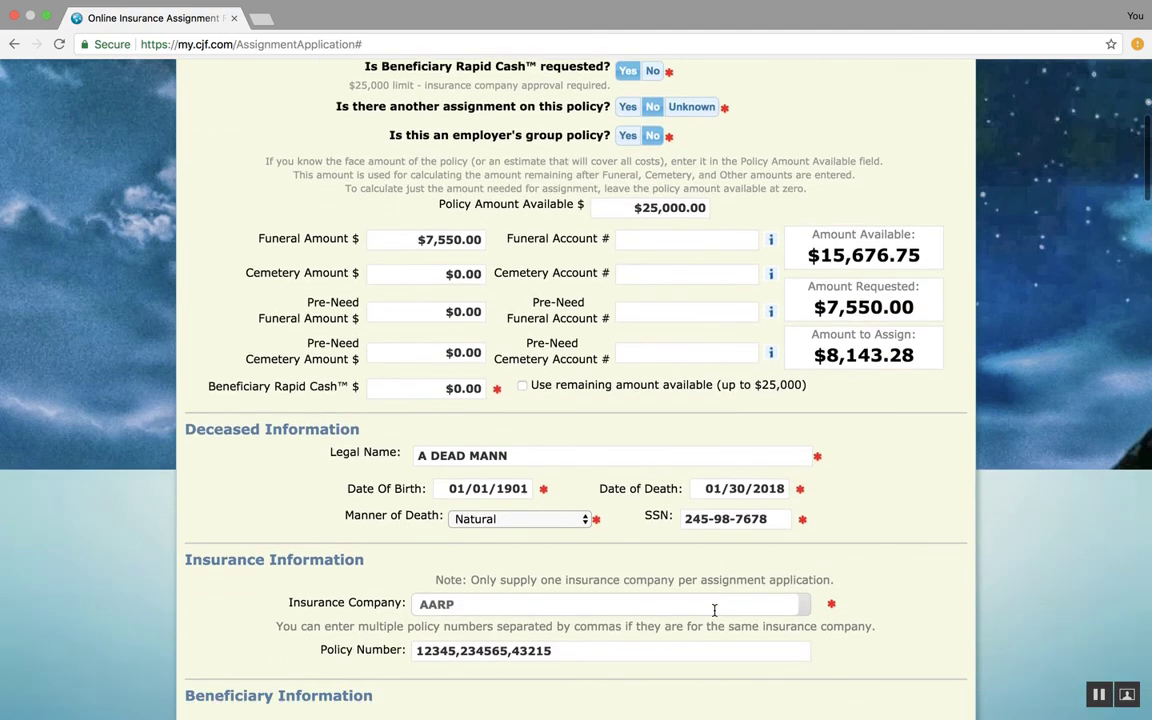
{"action": "scroll", "coordinate": [714, 608], "scroll_direction": "down", "scroll_amount": 2}
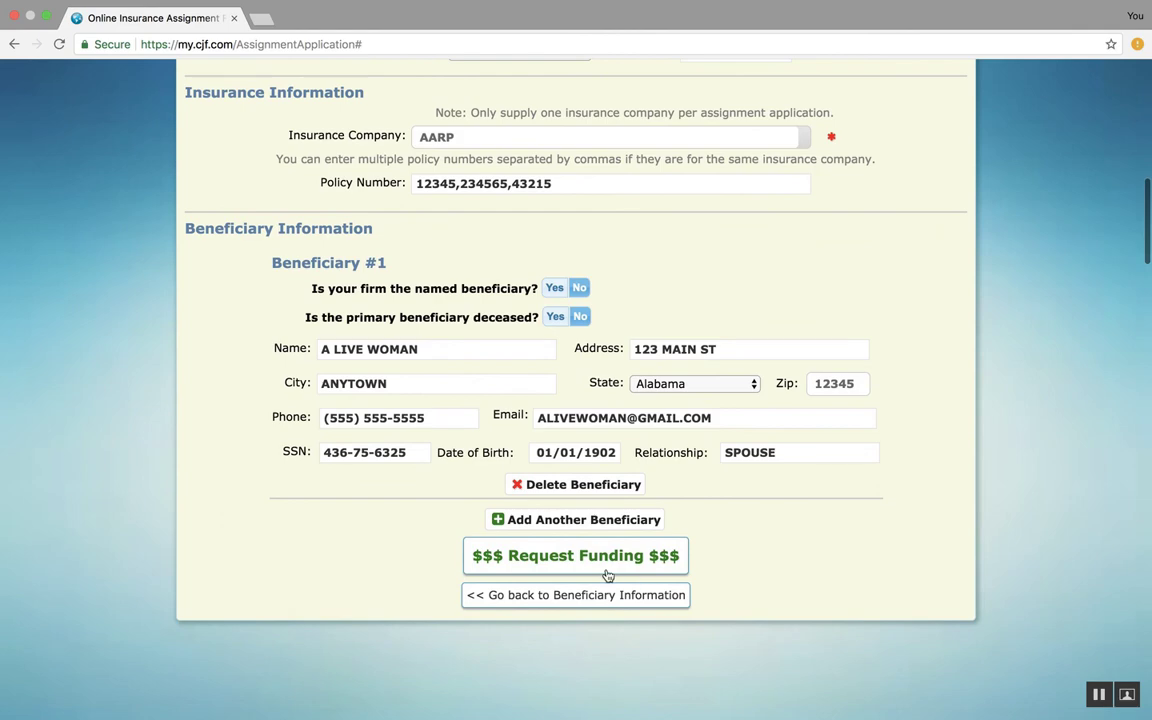
{"action": "left_click", "coordinate": [565, 558]}
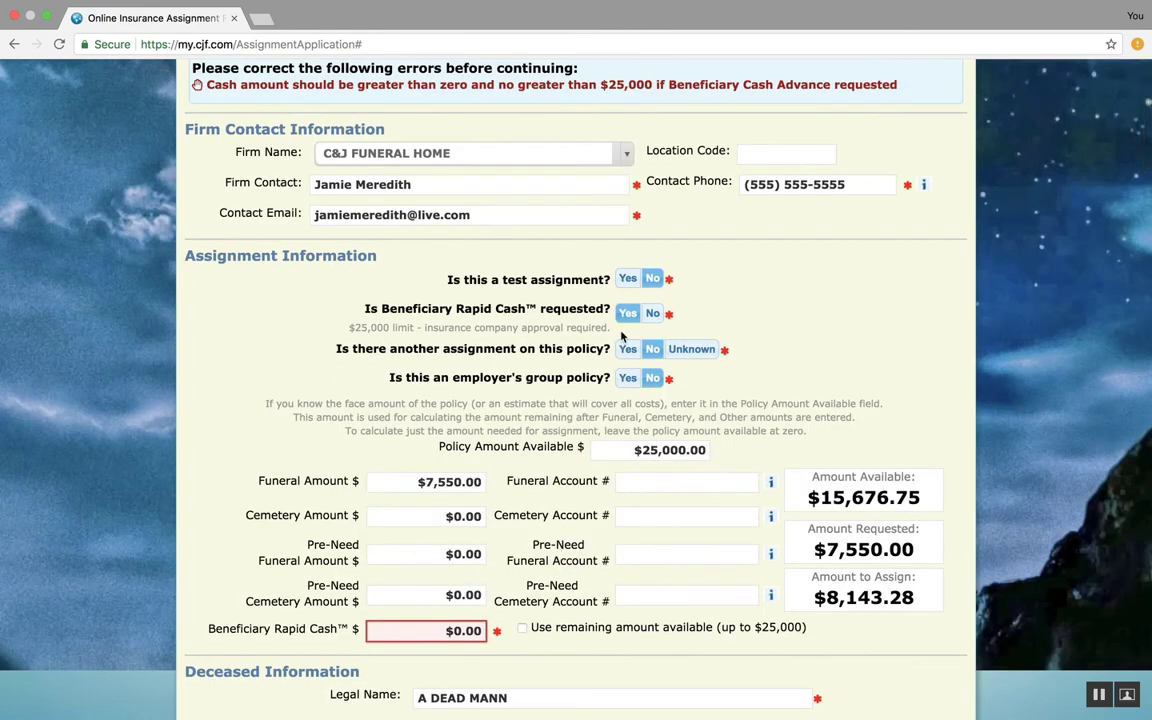
Set Beneficiary Rapid Cash requested to No
{"action": "scroll", "coordinate": [546, 510], "scroll_direction": "down", "scroll_amount": 2}
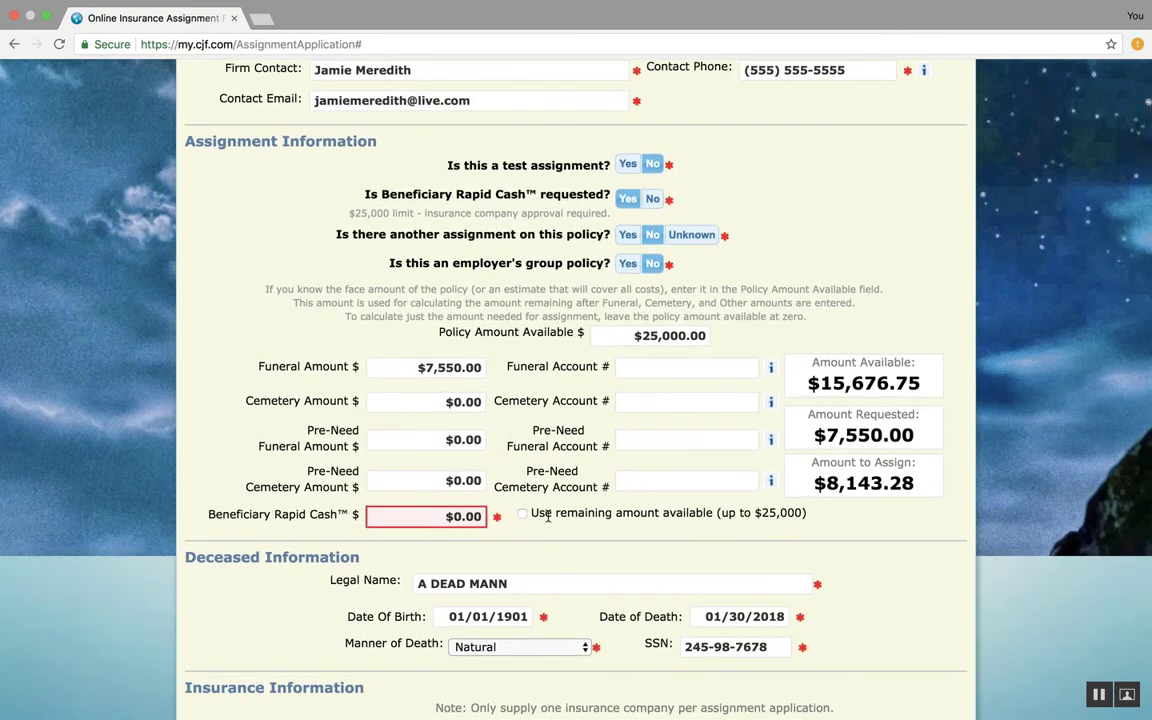
{"action": "scroll", "coordinate": [548, 516], "scroll_direction": "up", "scroll_amount": 2}
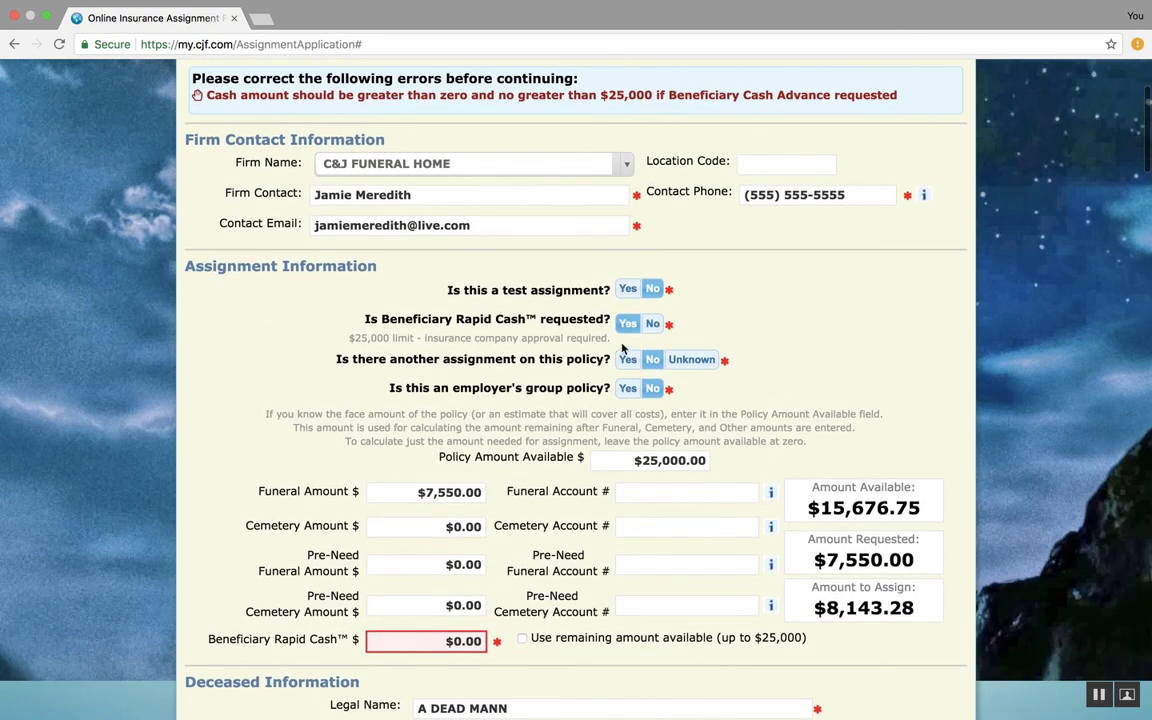
{"action": "left_click", "coordinate": [654, 324]}
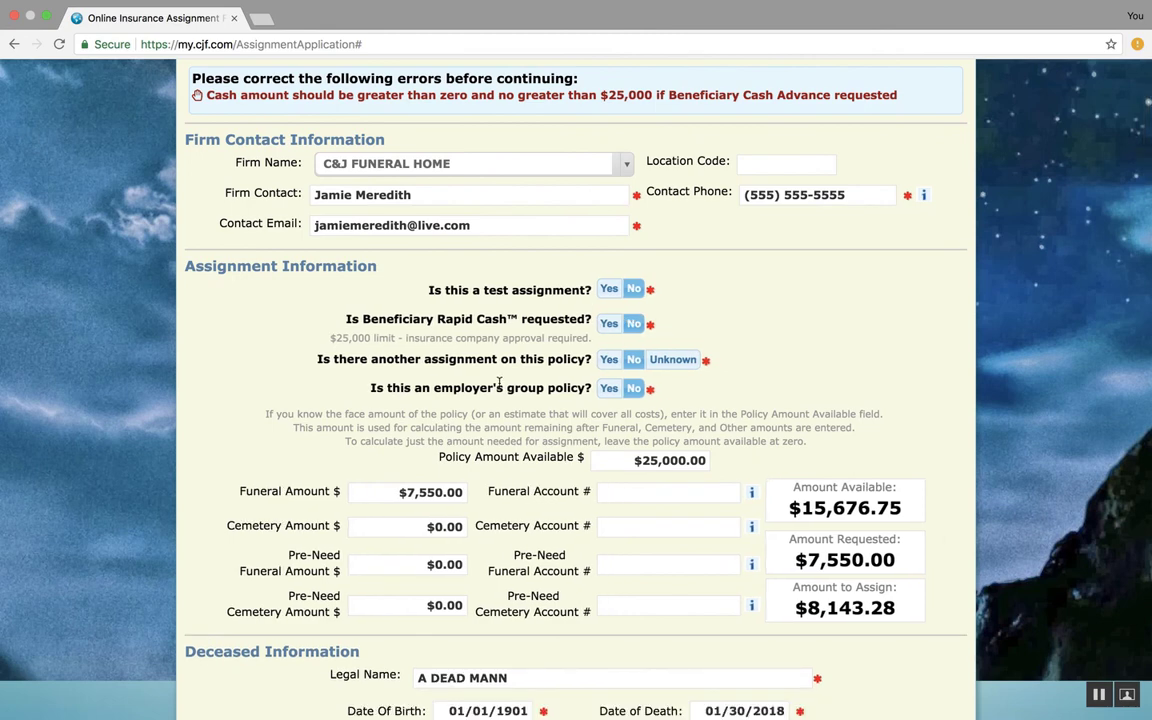
Submit the application by requesting funding
{"action": "scroll", "coordinate": [499, 383], "scroll_direction": "down", "scroll_amount": 2}
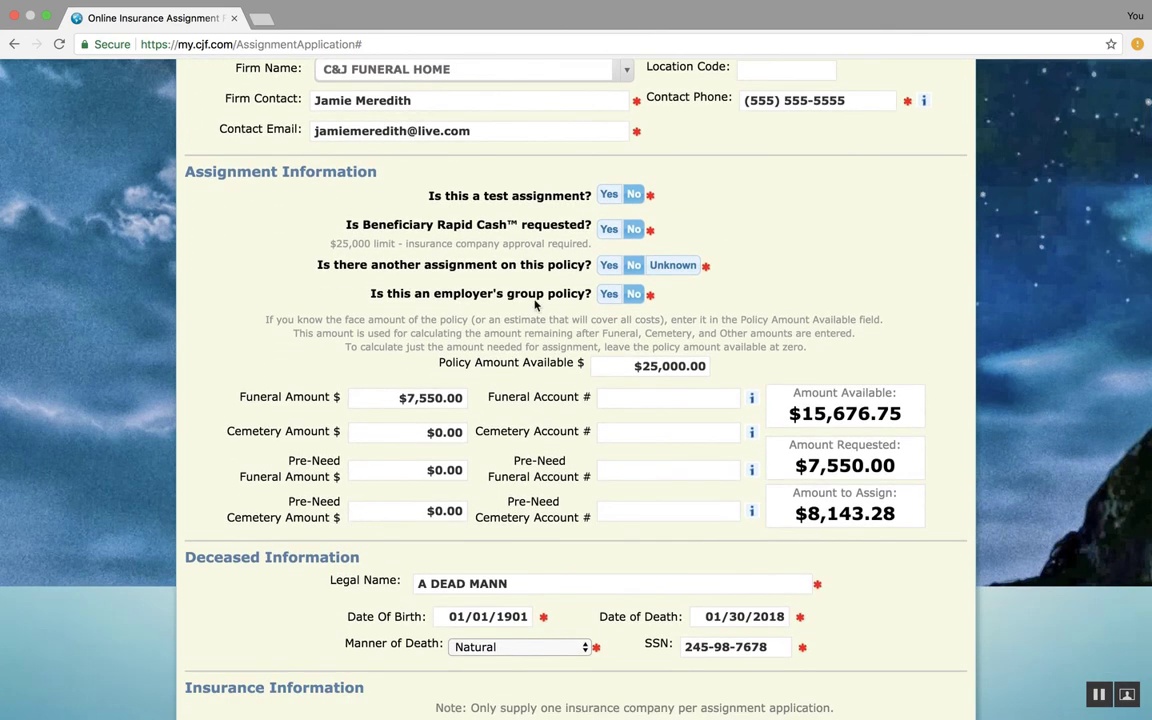
{"action": "scroll", "coordinate": [511, 380], "scroll_direction": "down", "scroll_amount": 2}
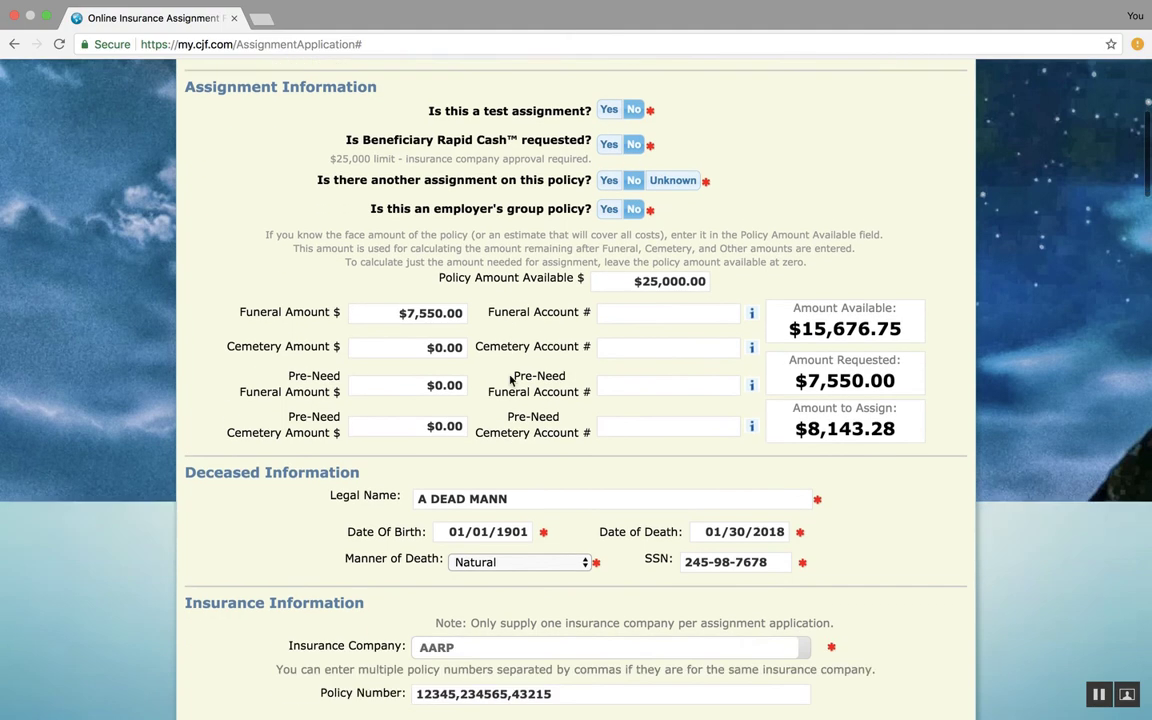
{"action": "scroll", "coordinate": [511, 380], "scroll_direction": "down", "scroll_amount": 15}
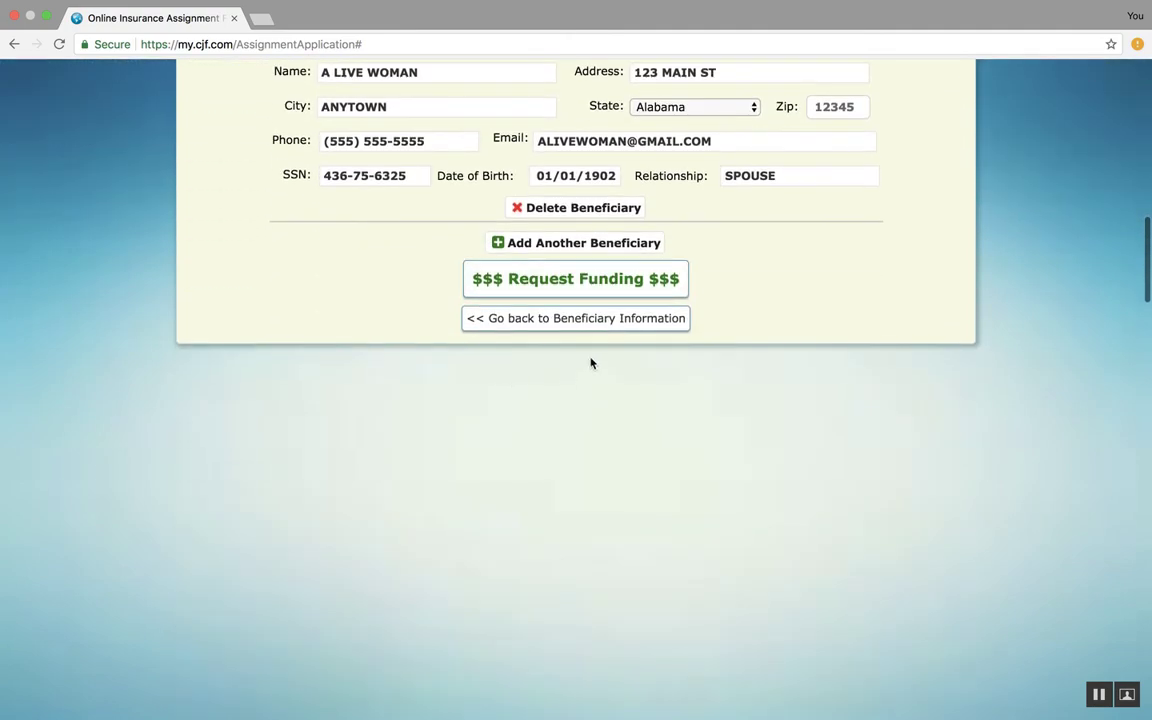
{"action": "left_click", "coordinate": [595, 285]}
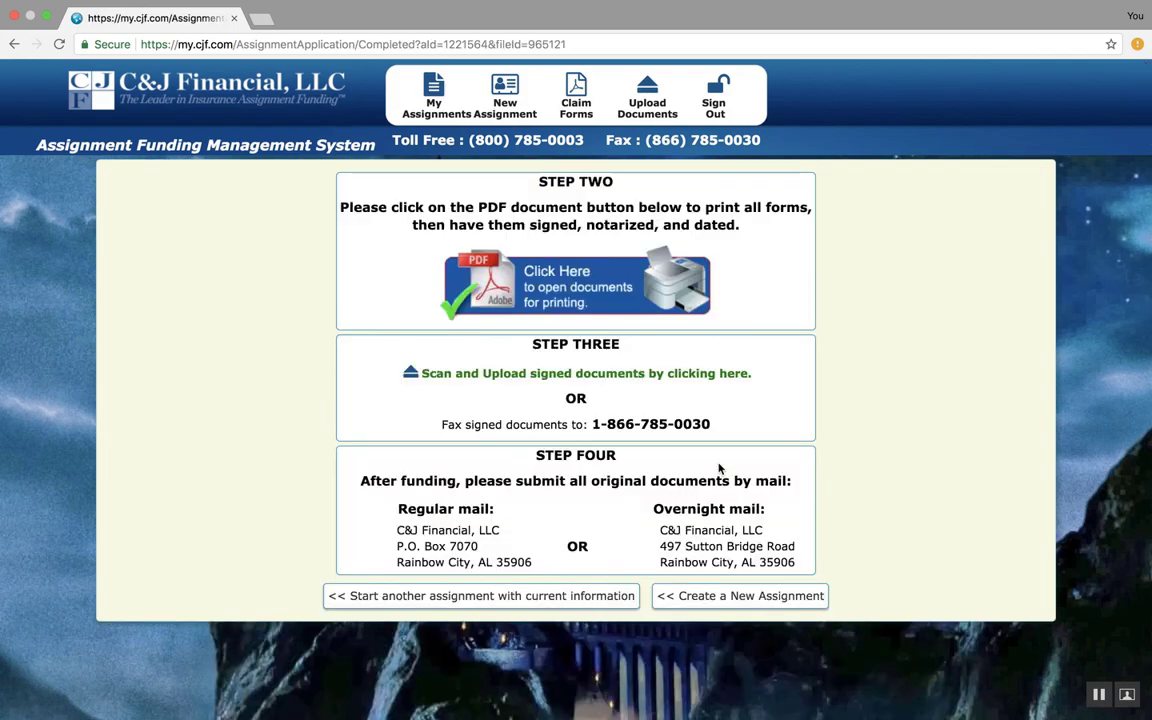
Open the assignment documents PDF for printing, review it, and return to the application tab
{"action": "left_click", "coordinate": [556, 291]}
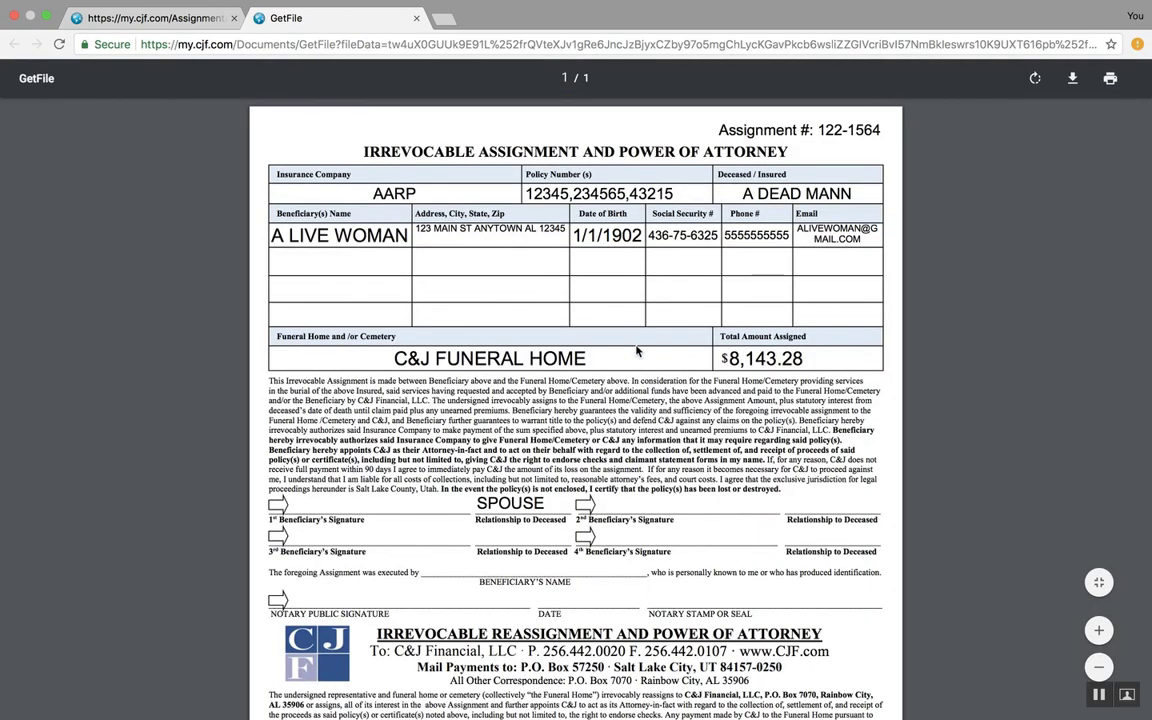
{"action": "scroll", "coordinate": [575, 315], "scroll_direction": "down", "scroll_amount": 5}
{"action": "scroll", "coordinate": [630, 350], "scroll_direction": "up", "scroll_amount": 5}
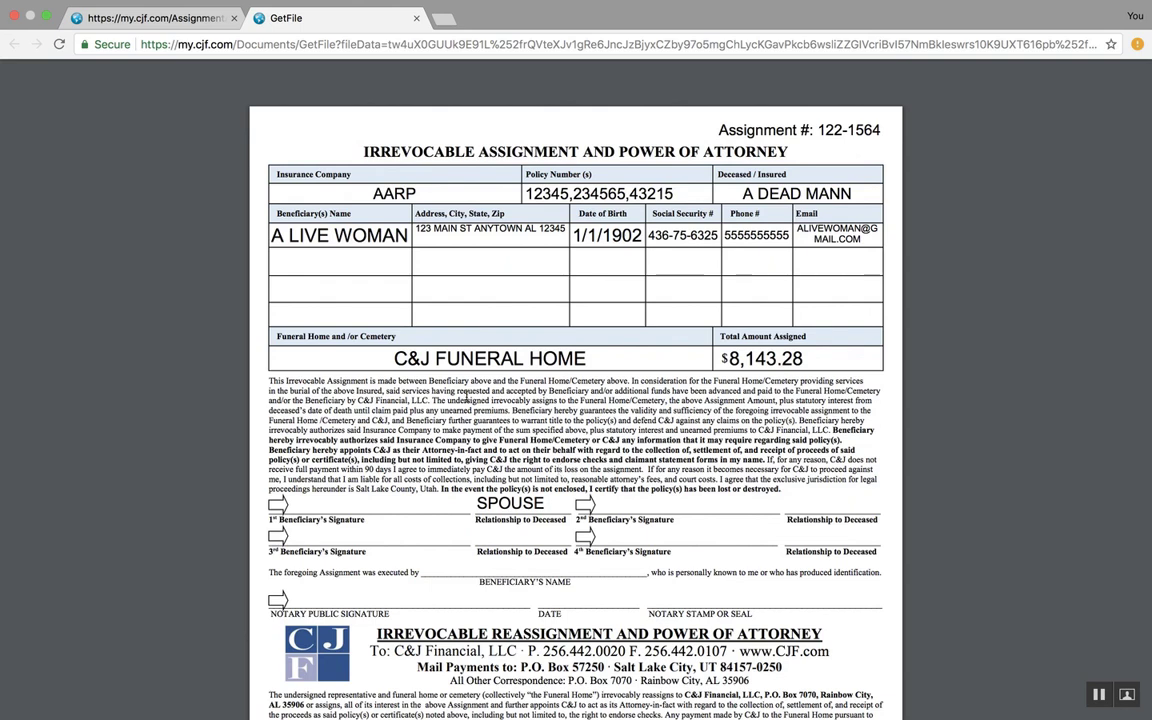
{"action": "left_click", "coordinate": [170, 18]}
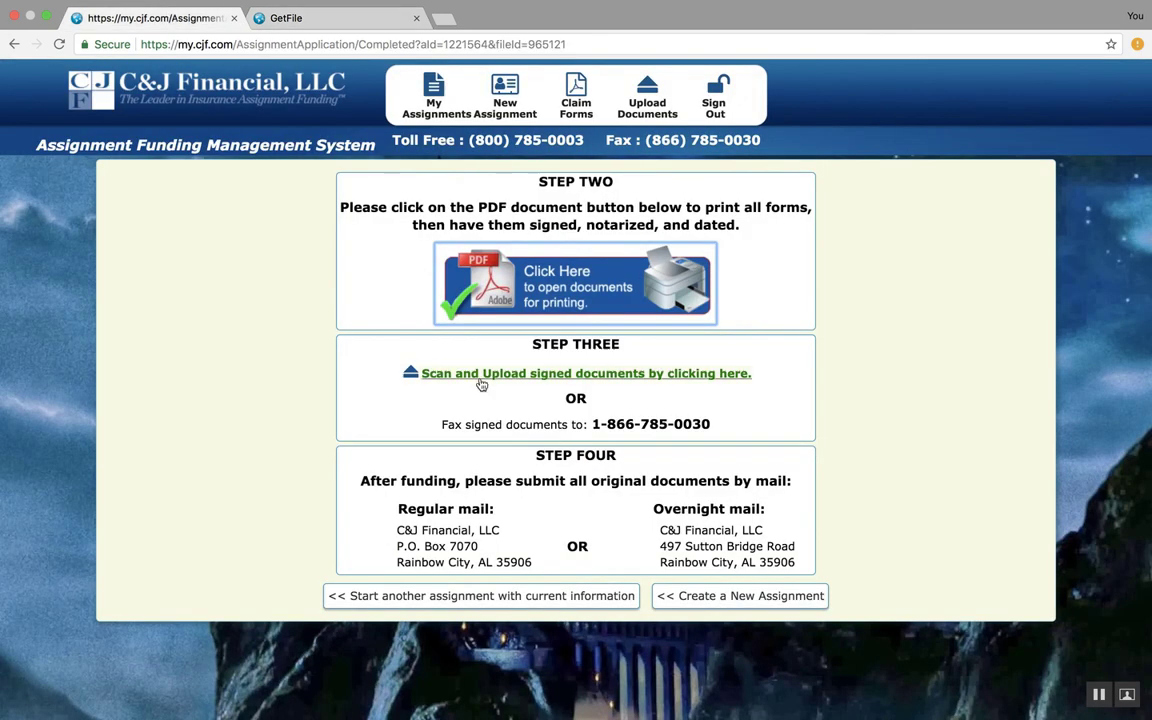